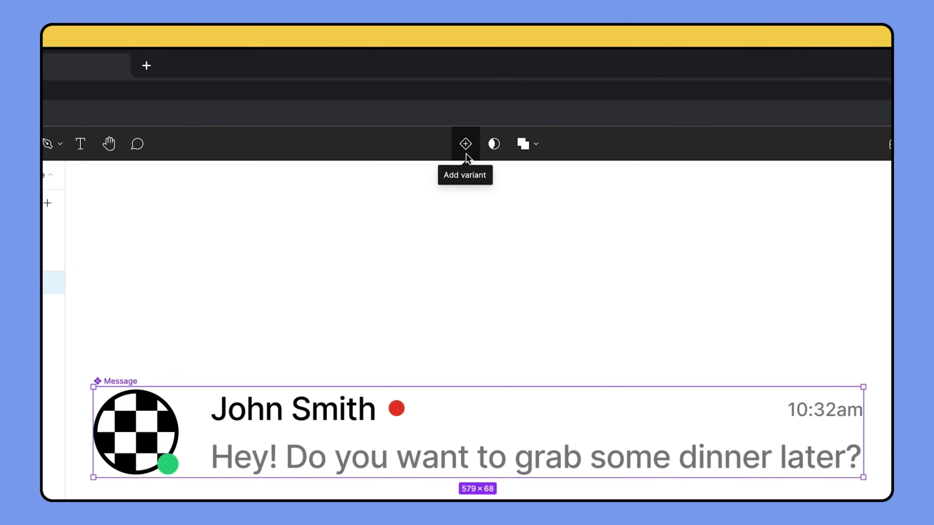
# Step: Add Variant2 to the Message component, then select the Simple Button's checkmark icon
pyautogui.click(457, 119)
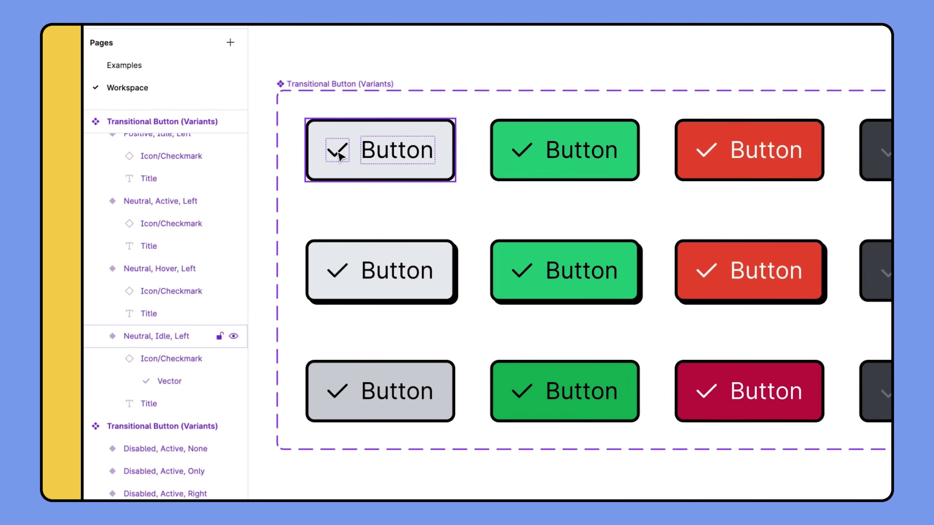
pyautogui.click(339, 154)
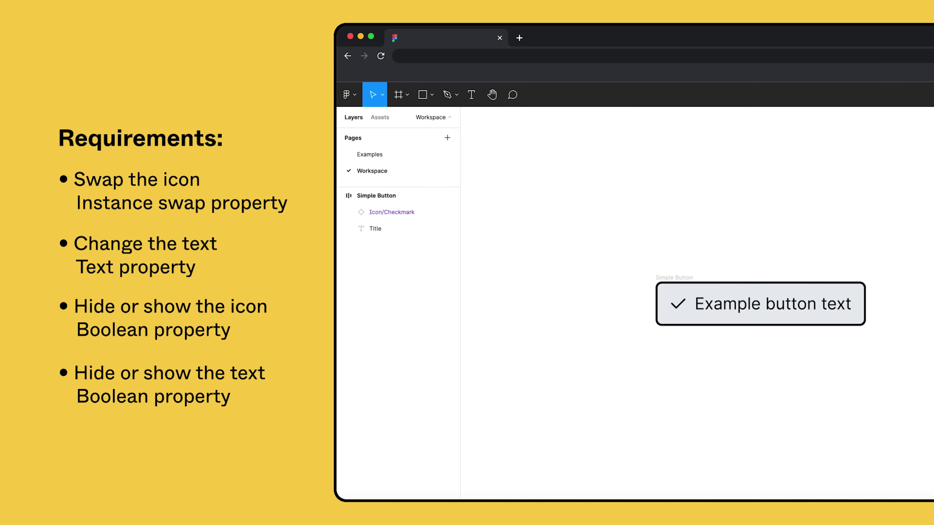
# Step: Convert the Simple Button frame into a component with Cmd+Option+K
pyautogui.click(838, 294)
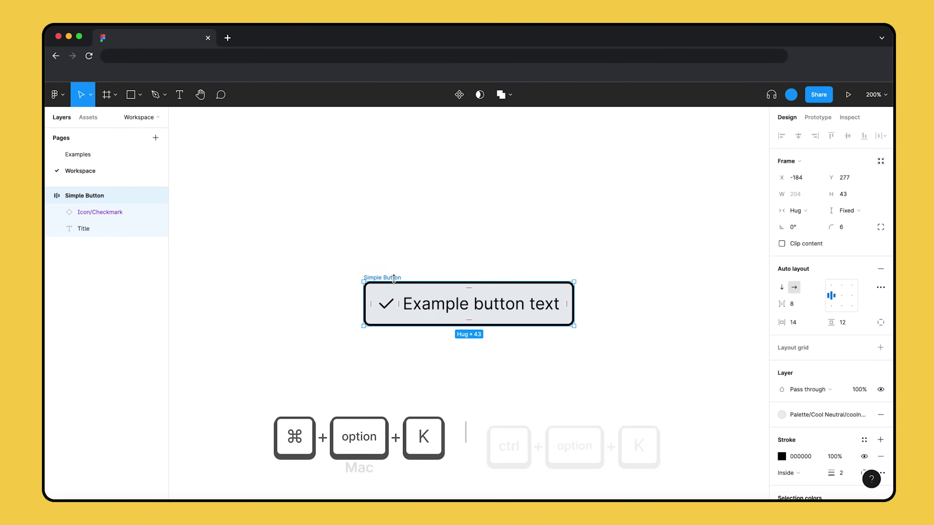
pyautogui.press('super+alt+k')
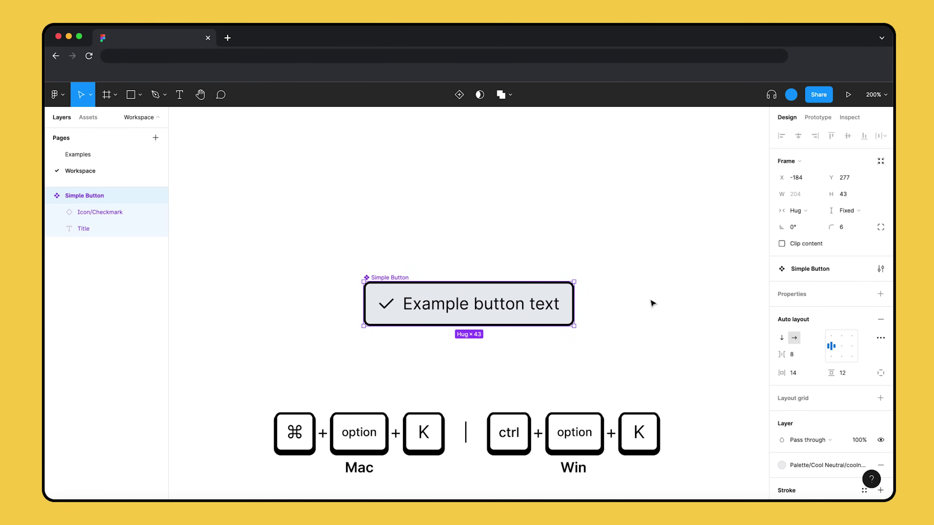
pyautogui.click(653, 303)
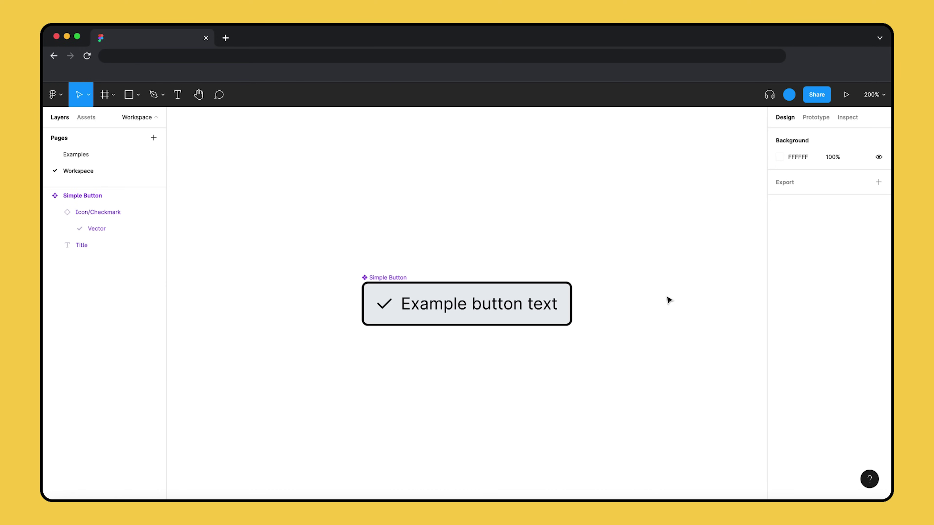
# Step: Give the checkmark icon an instance swap property 'Icon' with Checkmark as default
pyautogui.doubleClick(384, 307)
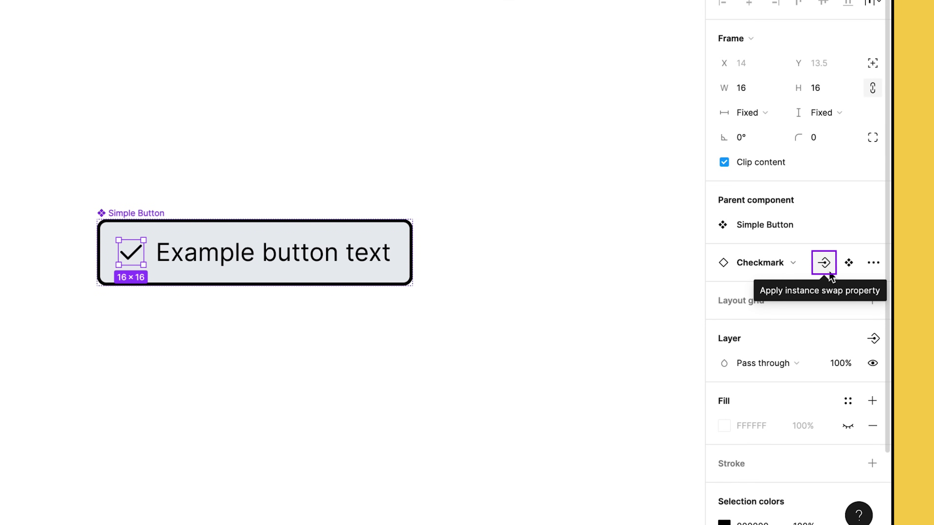
pyautogui.click(823, 263)
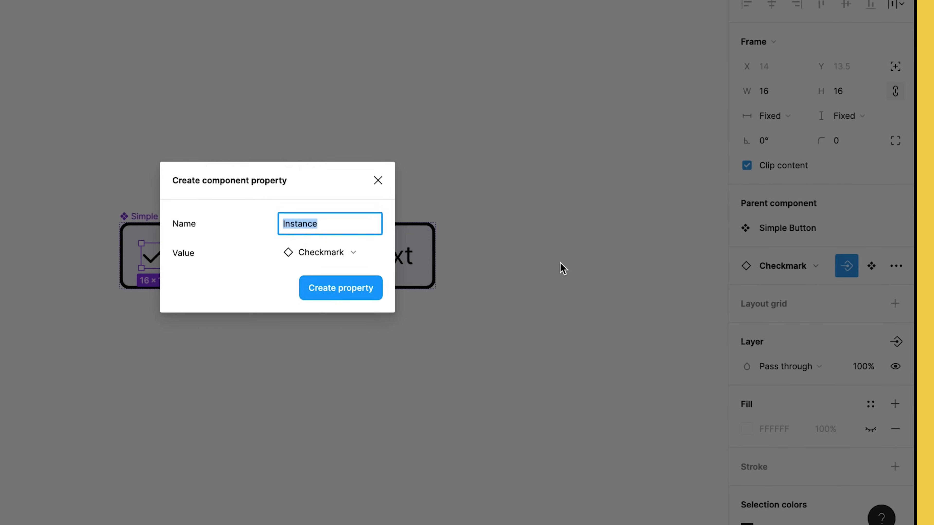
pyautogui.write('Icon')
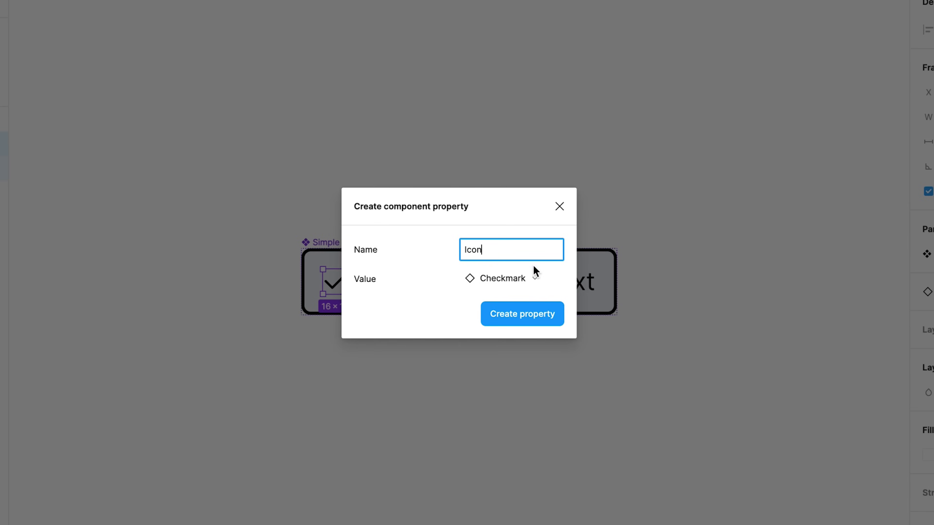
pyautogui.click(556, 279)
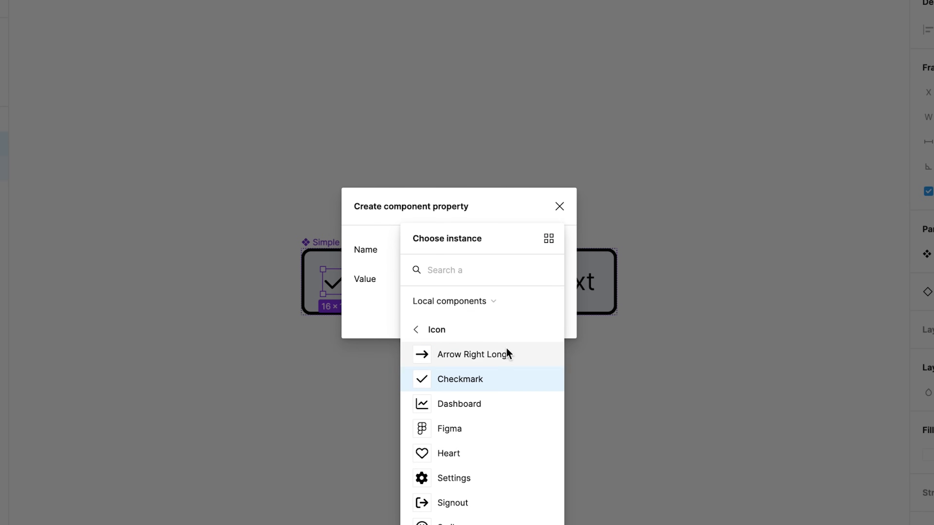
pyautogui.click(496, 381)
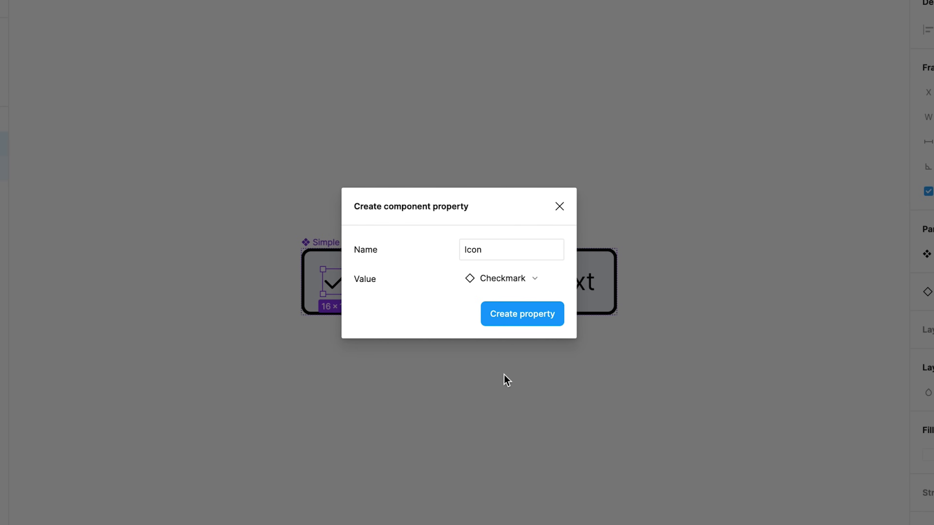
pyautogui.click(562, 317)
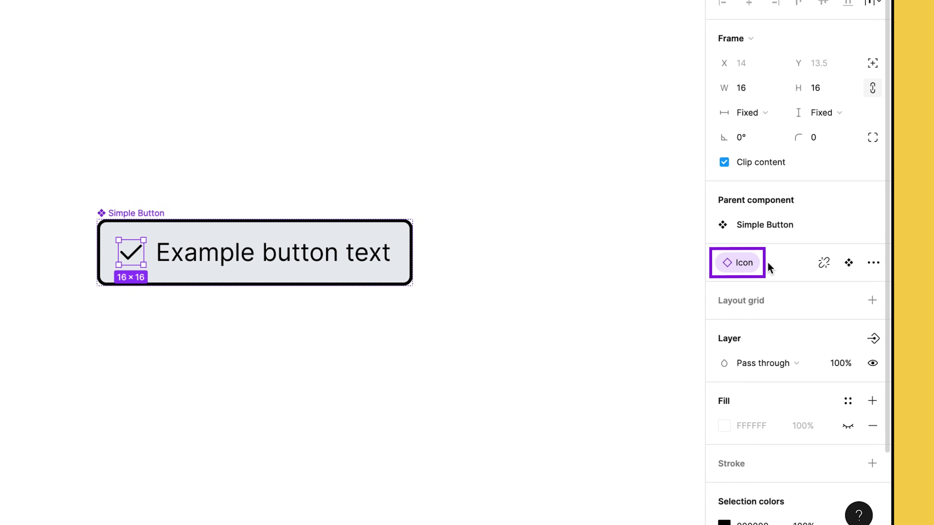
pyautogui.click(558, 259)
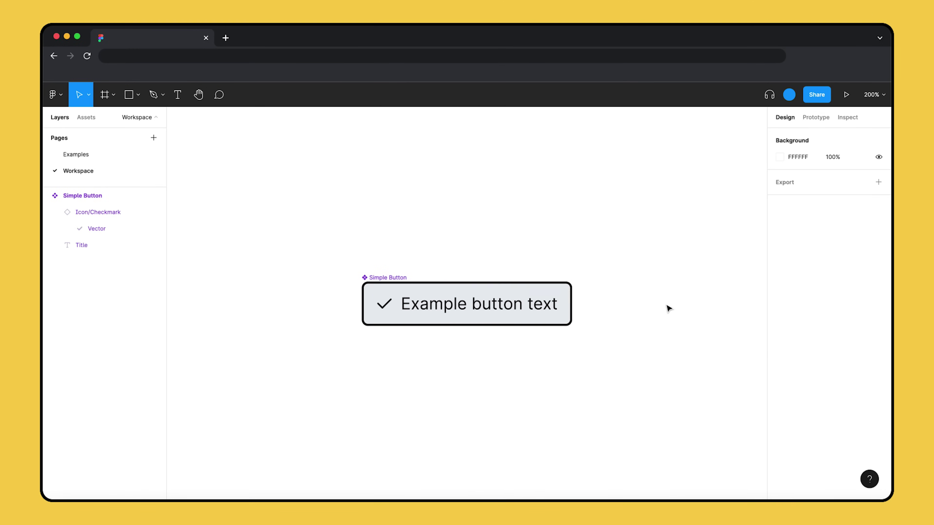
pyautogui.moveTo(390, 291); pyautogui.dragTo(440, 364)
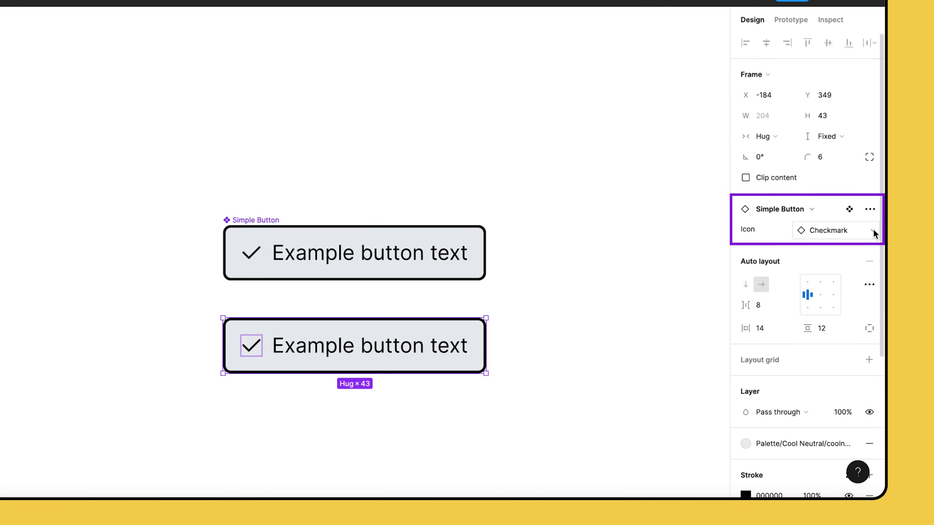
pyautogui.click(874, 231)
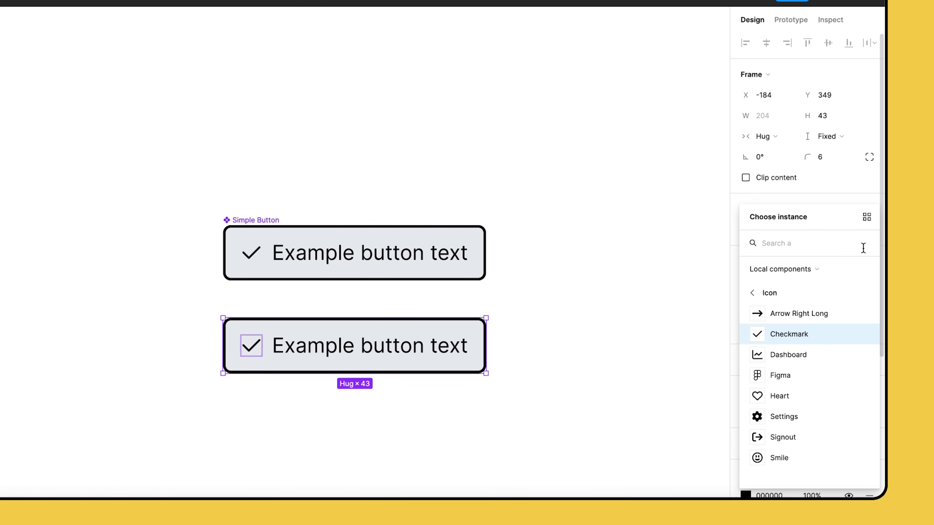
pyautogui.click(811, 373)
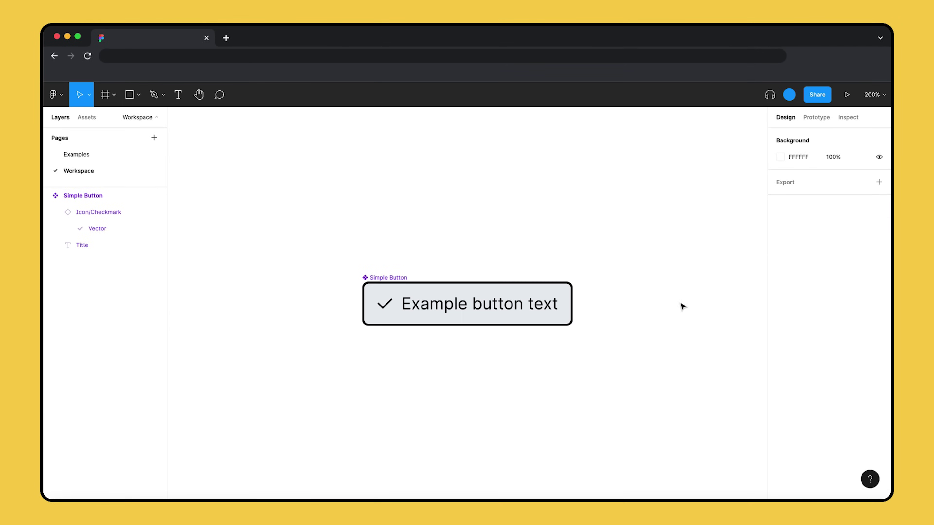
pyautogui.click(496, 294)
pyautogui.moveTo(401, 280); pyautogui.dragTo(400, 360)
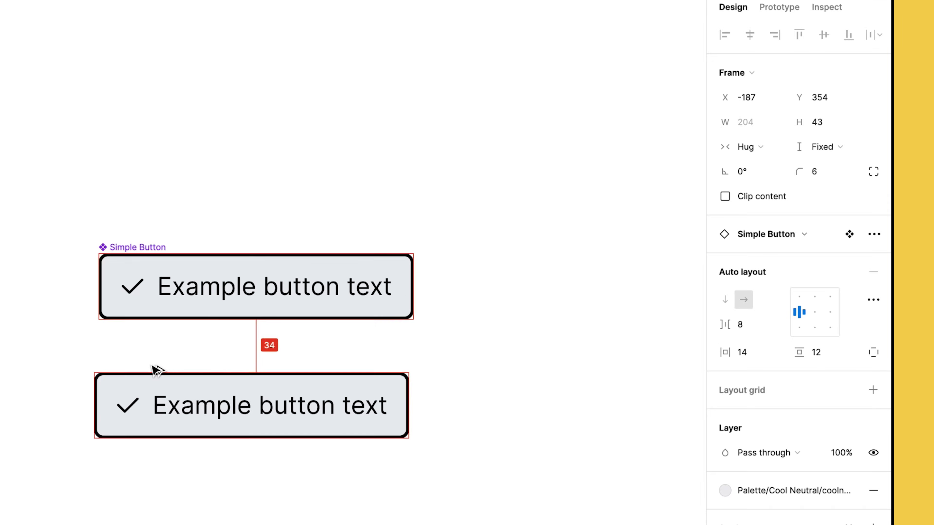
pyautogui.moveTo(154, 366); pyautogui.dragTo(152, 366)
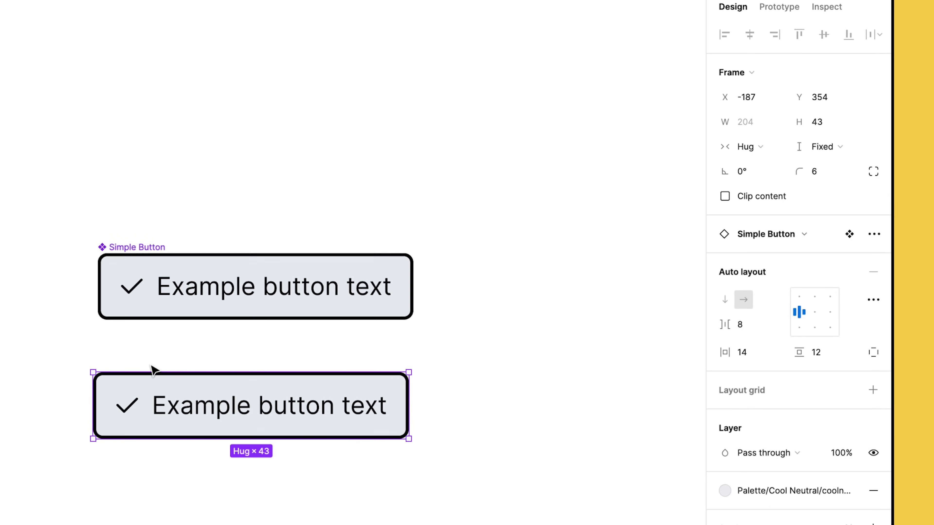
pyautogui.click(134, 403)
pyautogui.click(806, 215)
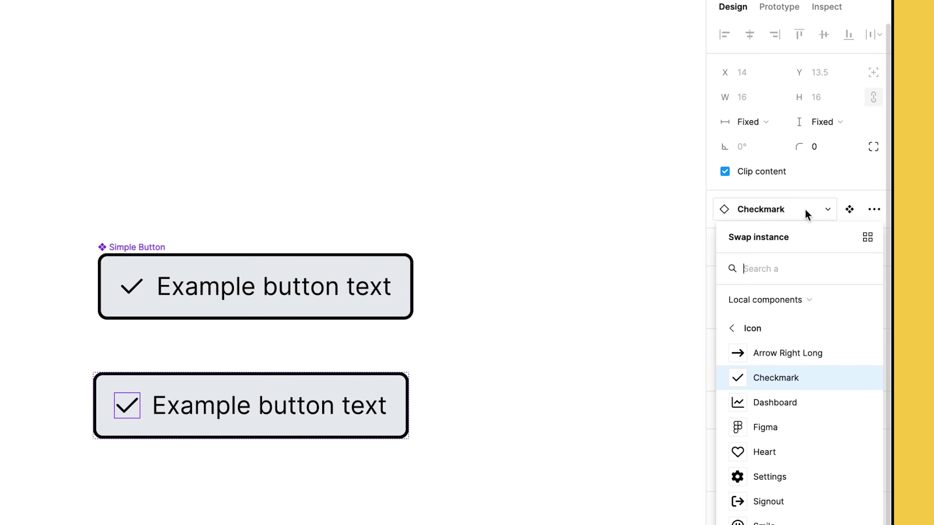
pyautogui.click(811, 434)
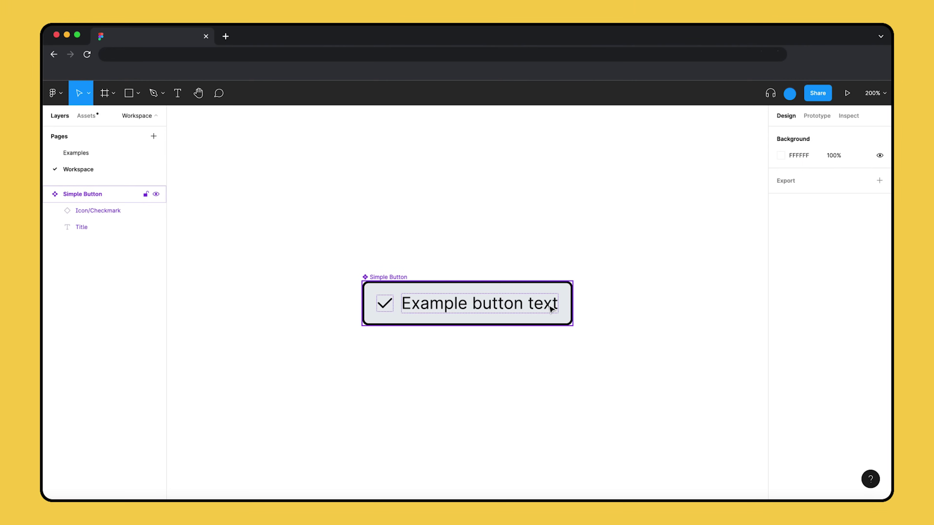
# Step: Add a Text property to the button title with default value 'Button'
pyautogui.doubleClick(552, 309)
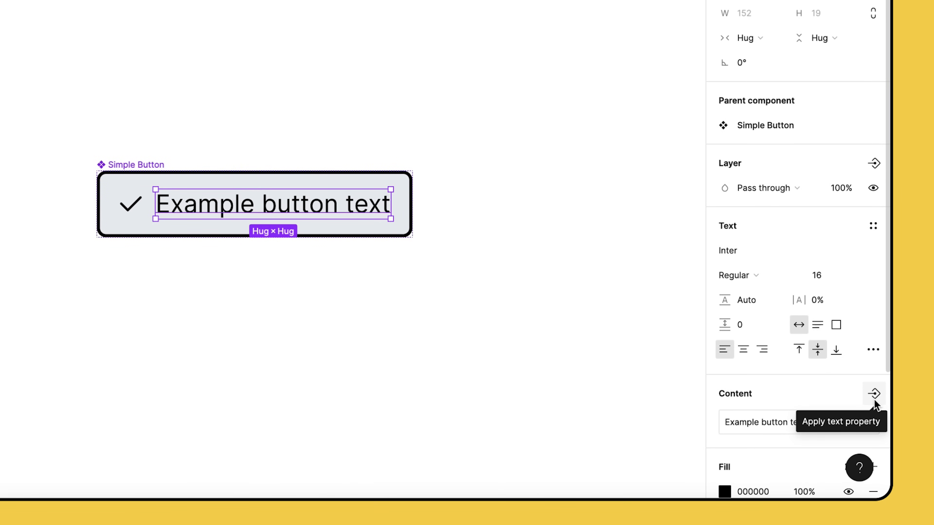
pyautogui.click(874, 396)
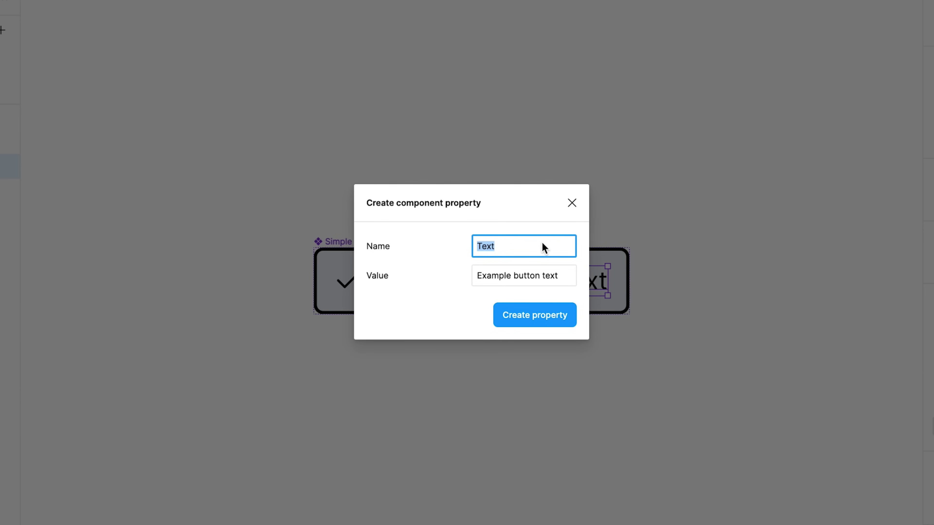
pyautogui.click(574, 280)
pyautogui.write('Button')
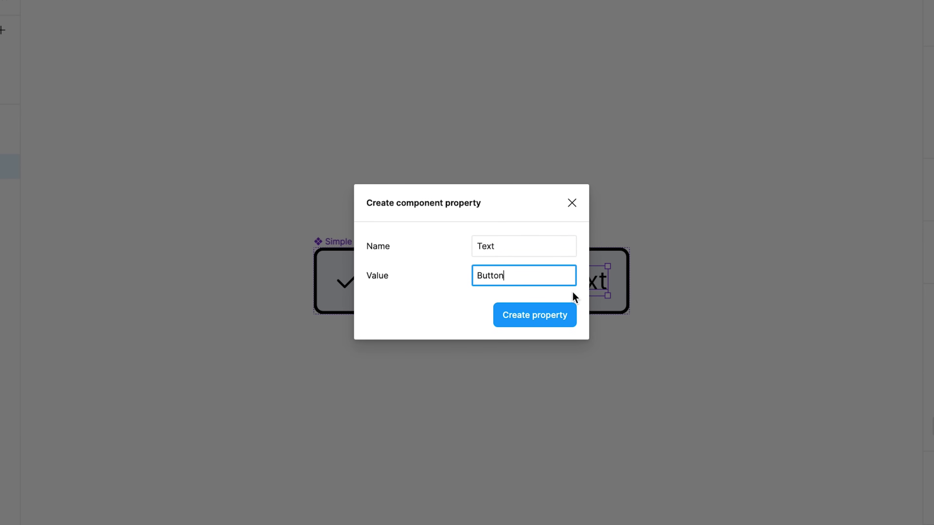
pyautogui.click(573, 315)
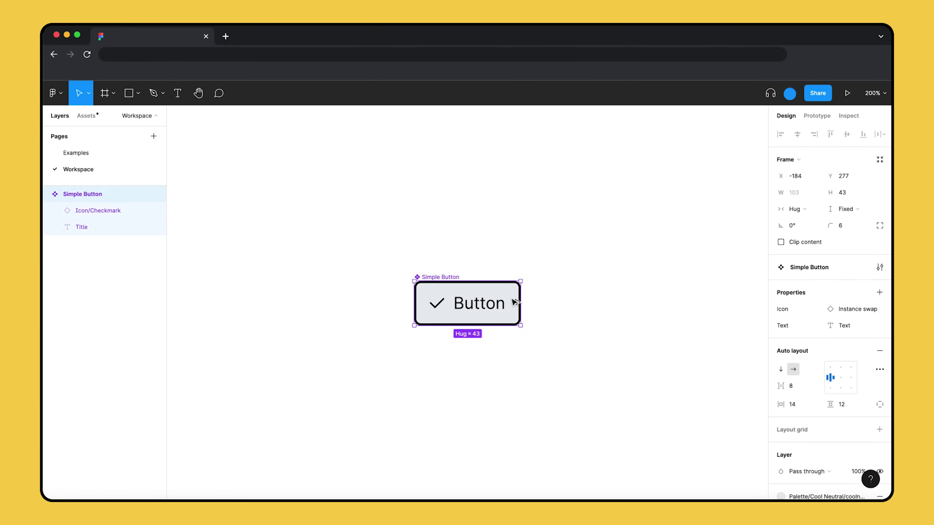
# Step: Place a button instance below and change its text to 'Sign In'
pyautogui.moveTo(513, 305); pyautogui.dragTo(515, 372)
pyautogui.click(818, 300)
pyautogui.write('Sign In')
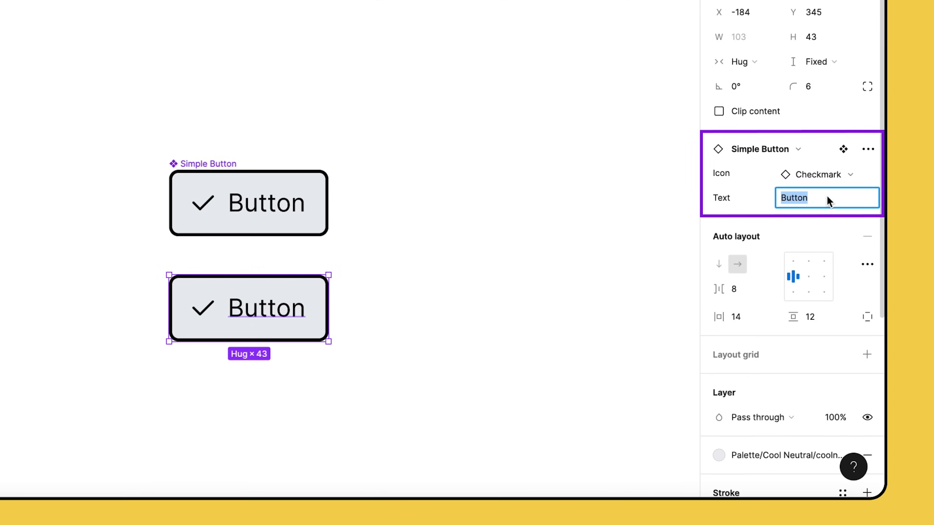
pyautogui.press('Return')
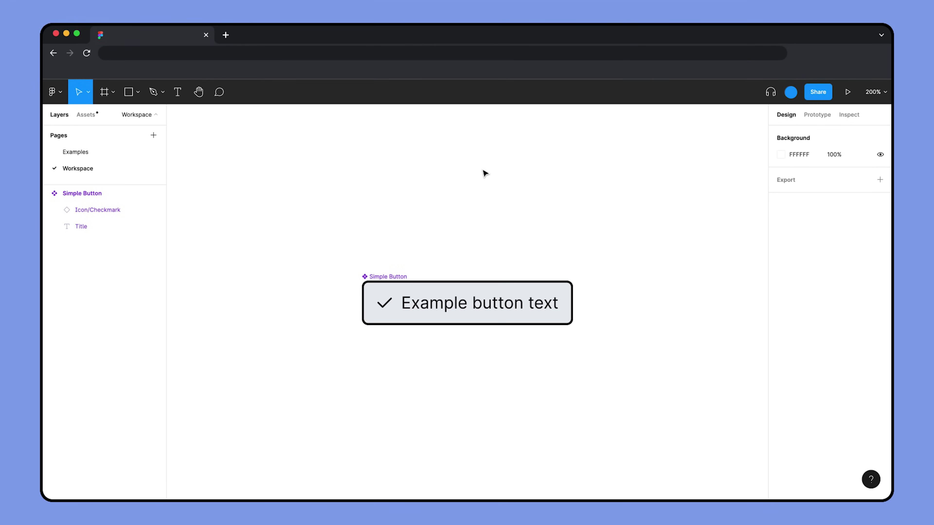
# Step: Link the checkmark icon's visibility to a boolean property 'Has Icon', default True
pyautogui.moveTo(159, 211)
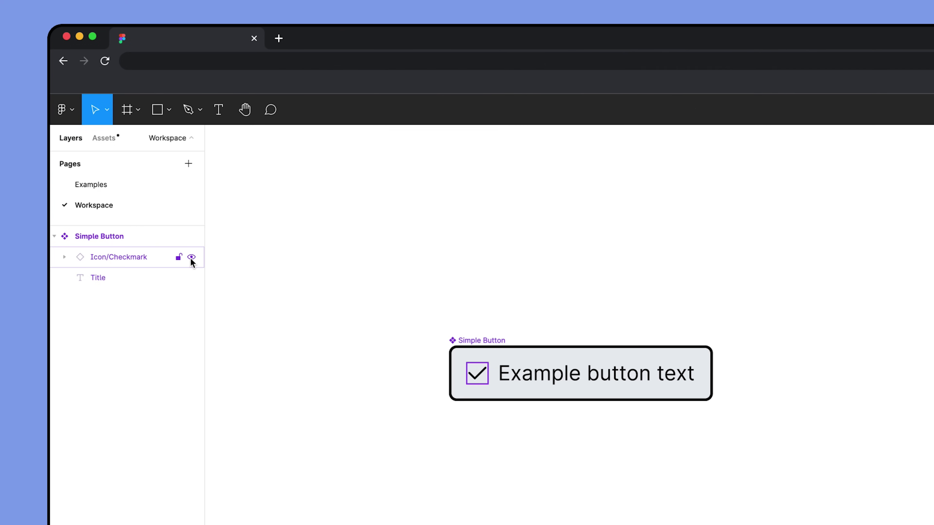
pyautogui.click(191, 258)
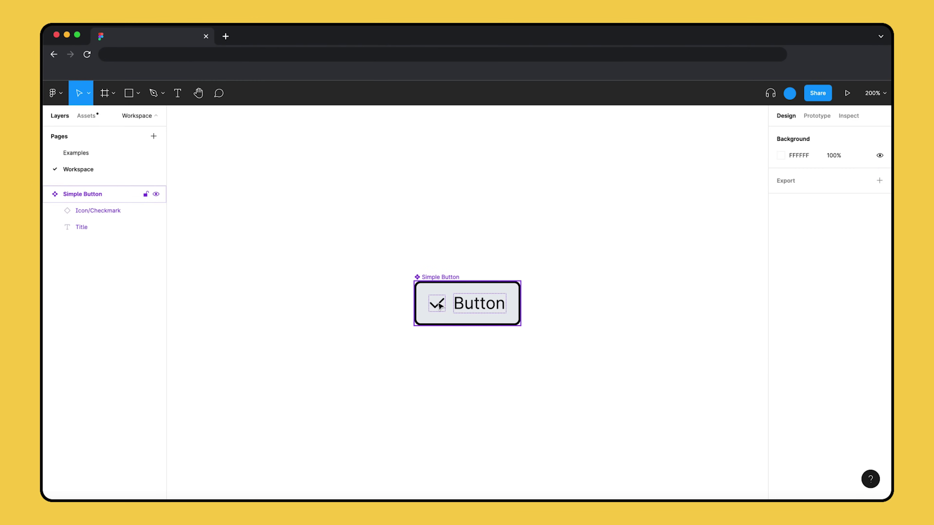
pyautogui.click(440, 305)
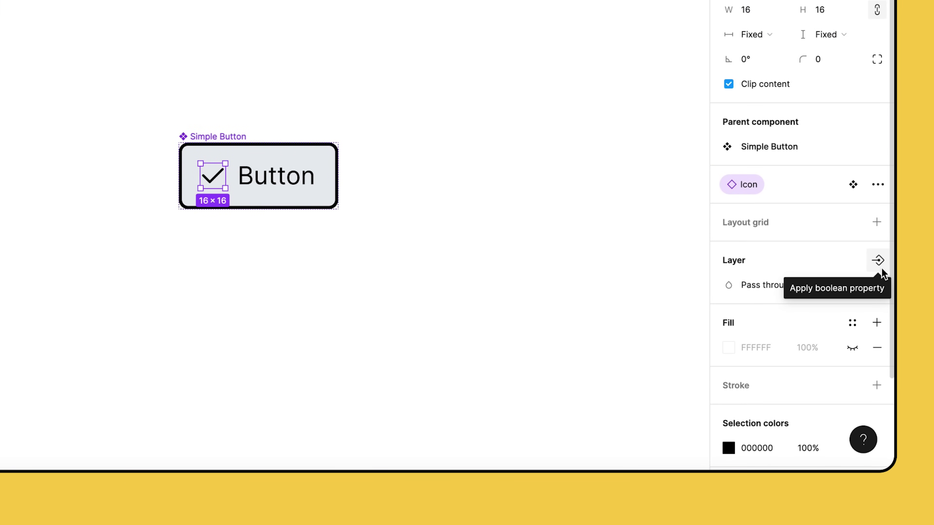
pyautogui.click(878, 261)
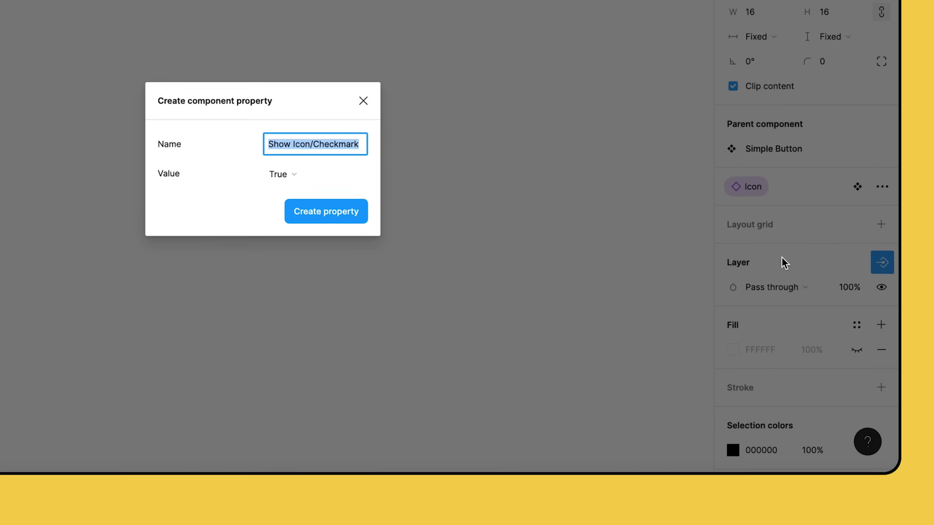
pyautogui.write('Has Icon')
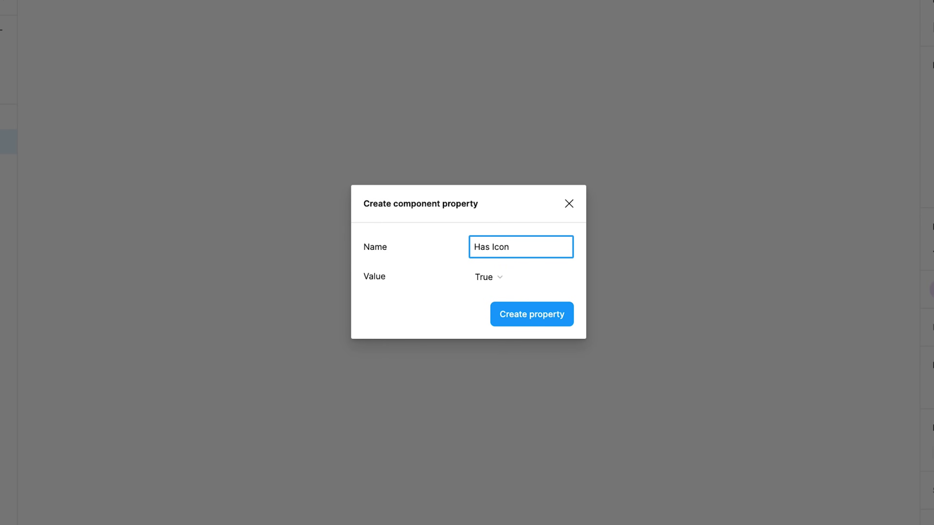
pyautogui.click(538, 276)
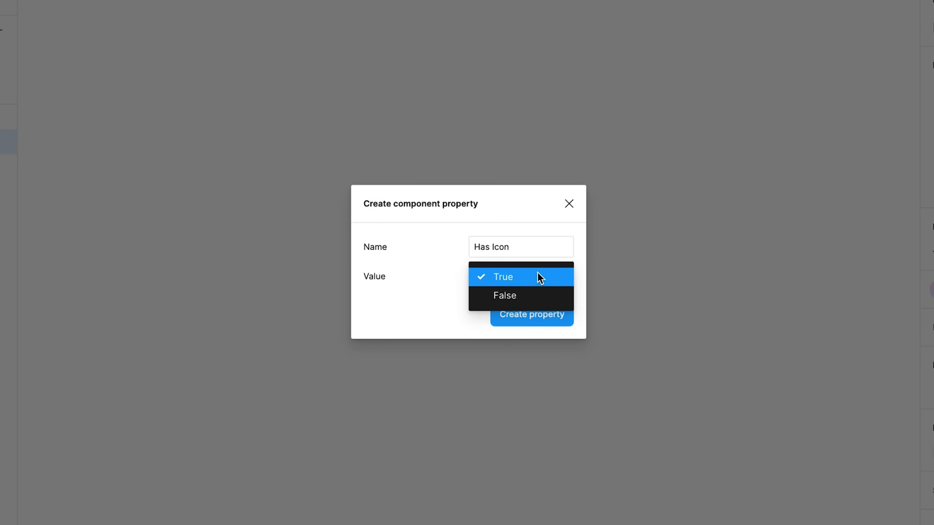
pyautogui.click(540, 278)
pyautogui.click(568, 316)
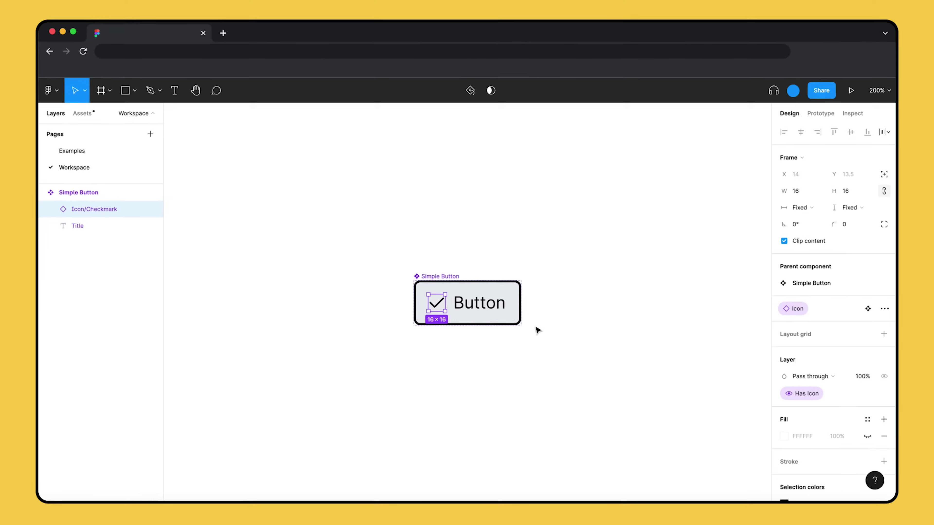
pyautogui.click(643, 303)
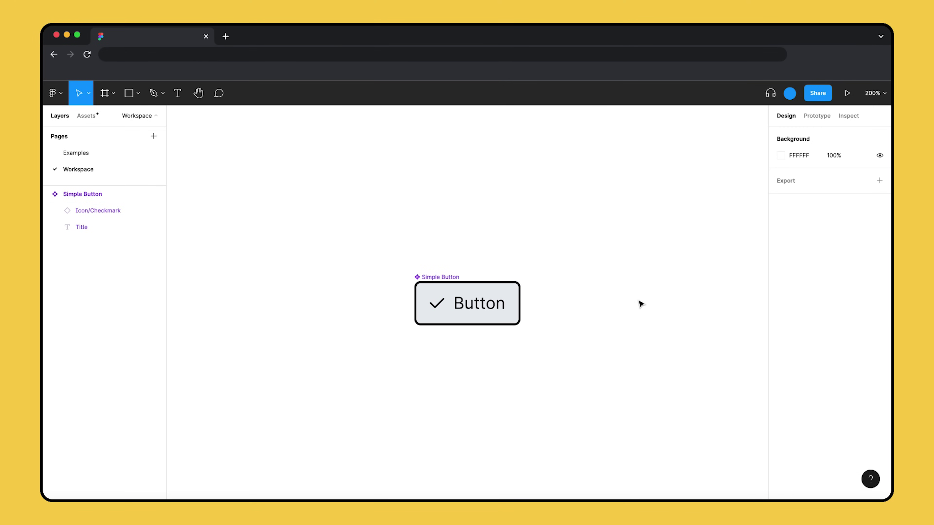
# Step: Link the Title text's visibility to a boolean property 'Has Text', default True
pyautogui.doubleClick(478, 303)
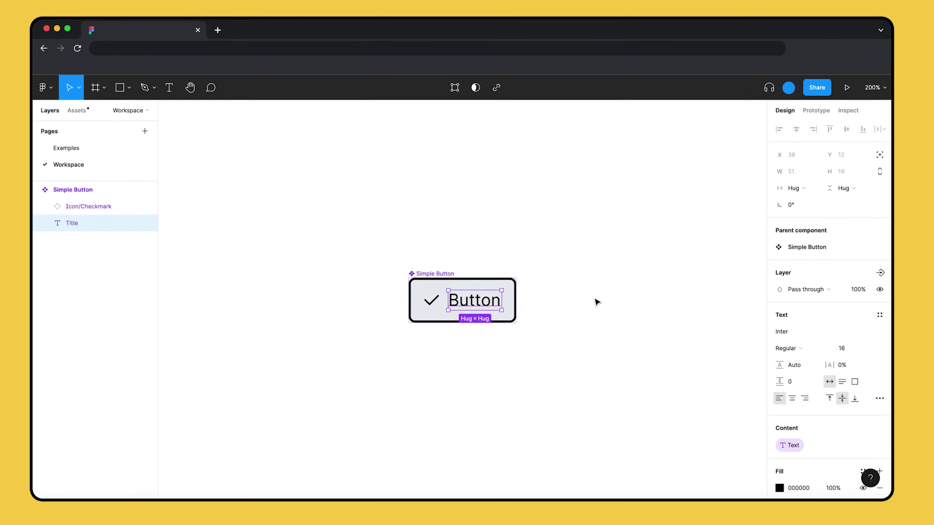
pyautogui.click(879, 142)
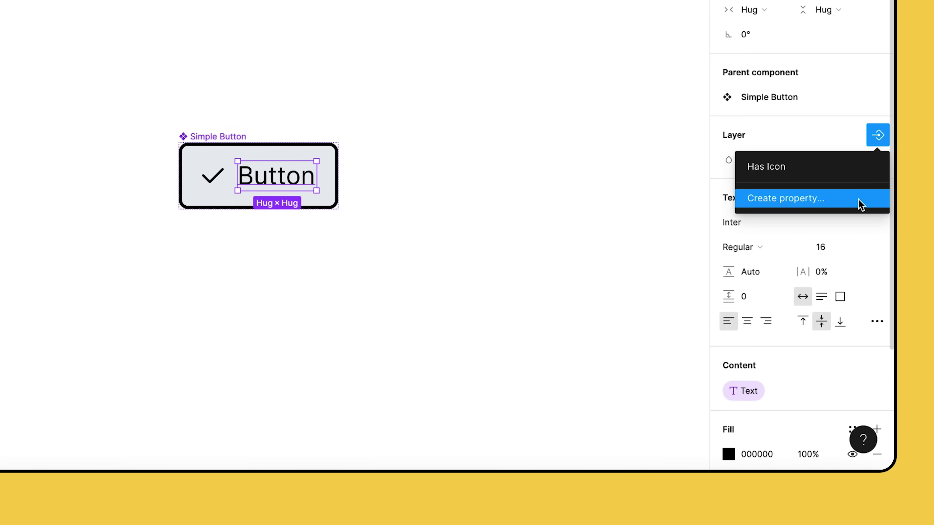
pyautogui.click(860, 202)
pyautogui.write('Has Text')
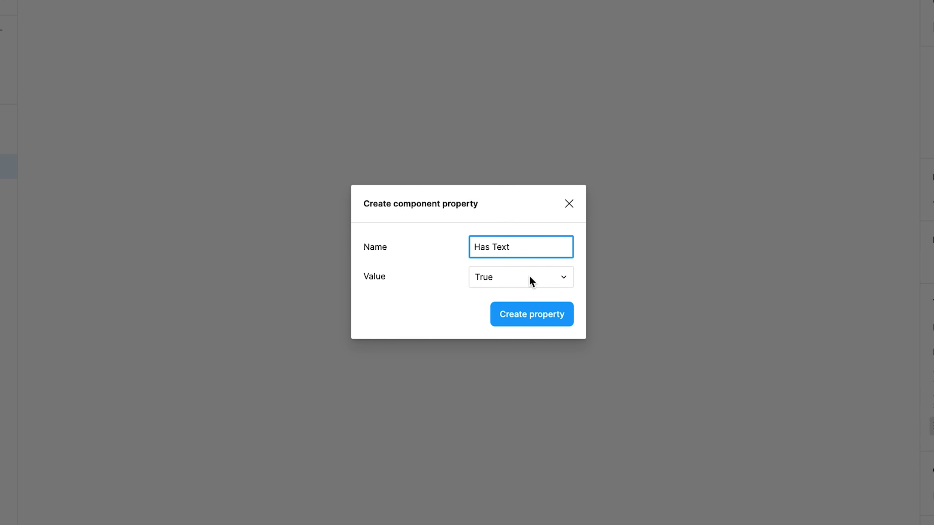
pyautogui.click(529, 277)
pyautogui.click(530, 277)
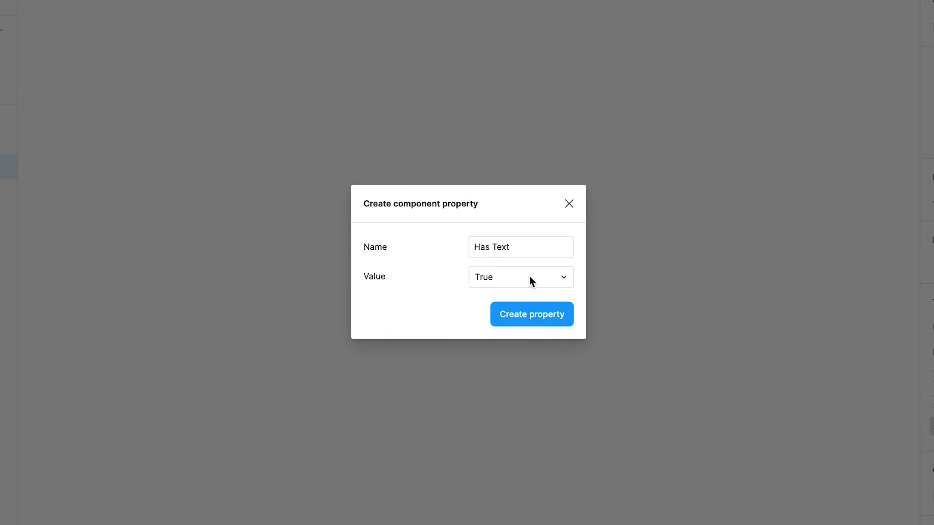
pyautogui.click(568, 317)
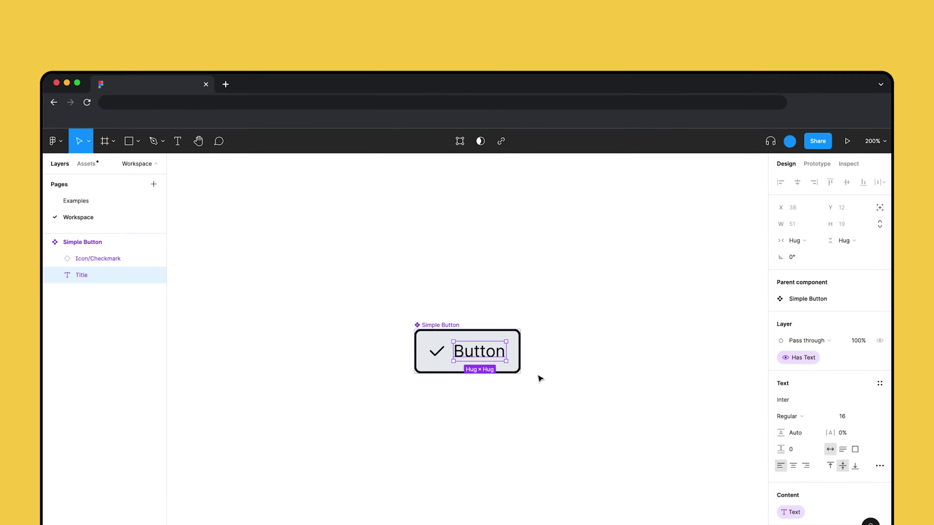
pyautogui.click(539, 378)
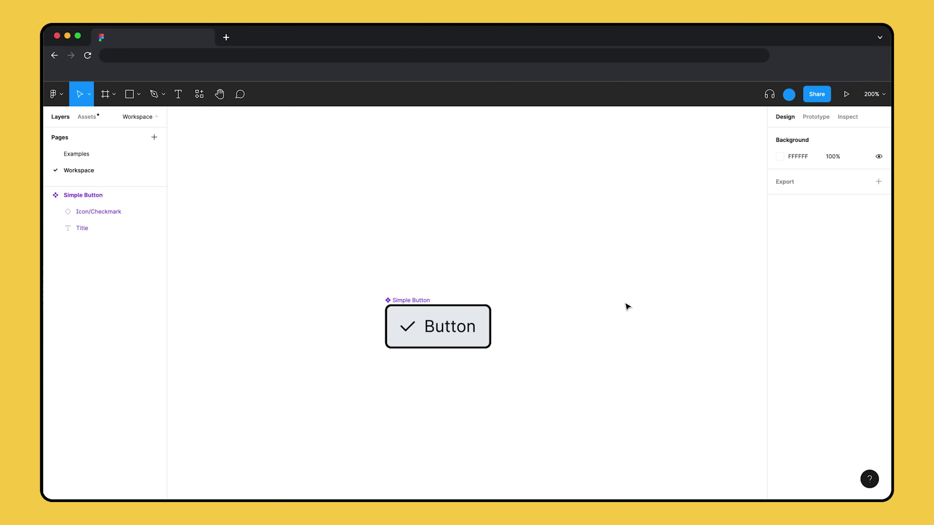
# Step: Rename the booleans to 'Has icon' and 'Has text', moving Has icon above Text
pyautogui.click(407, 303)
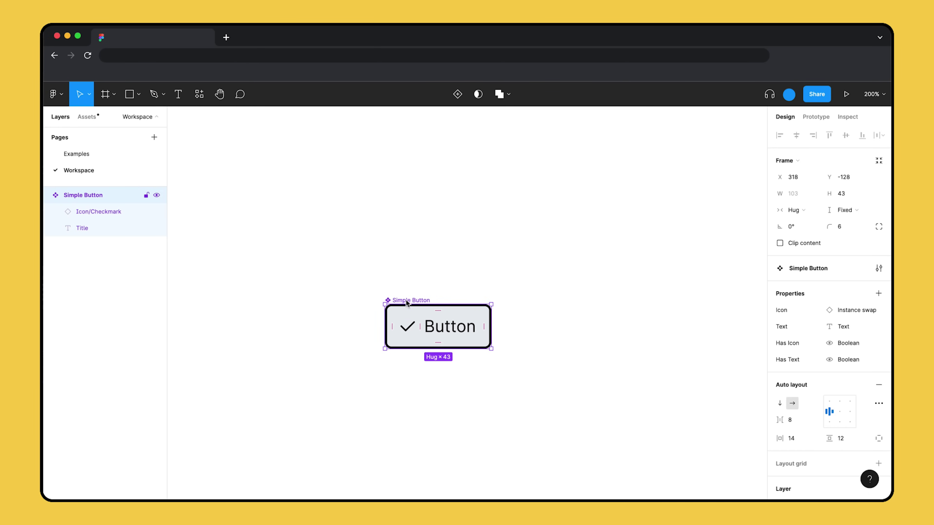
pyautogui.doubleClick(805, 343)
pyautogui.write('Has icon')
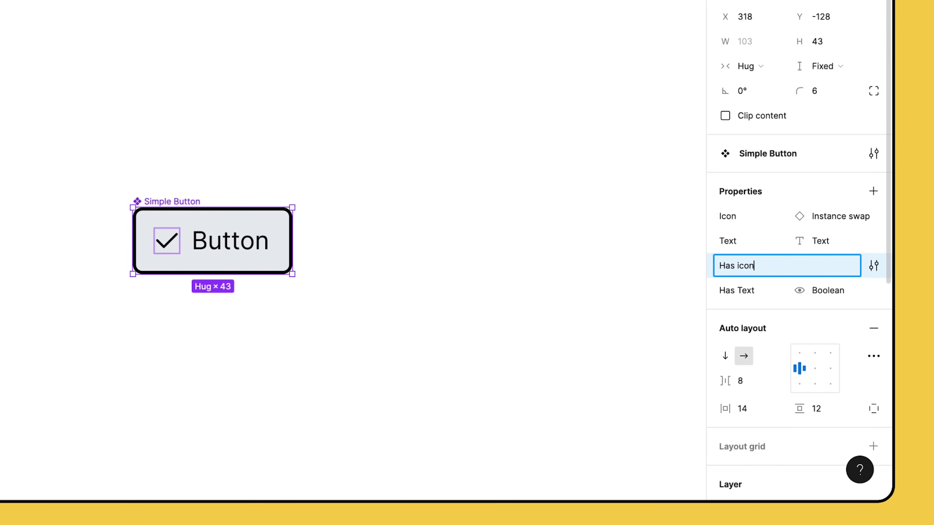
pyautogui.press('Return')
pyautogui.doubleClick(763, 292)
pyautogui.write('Has t')
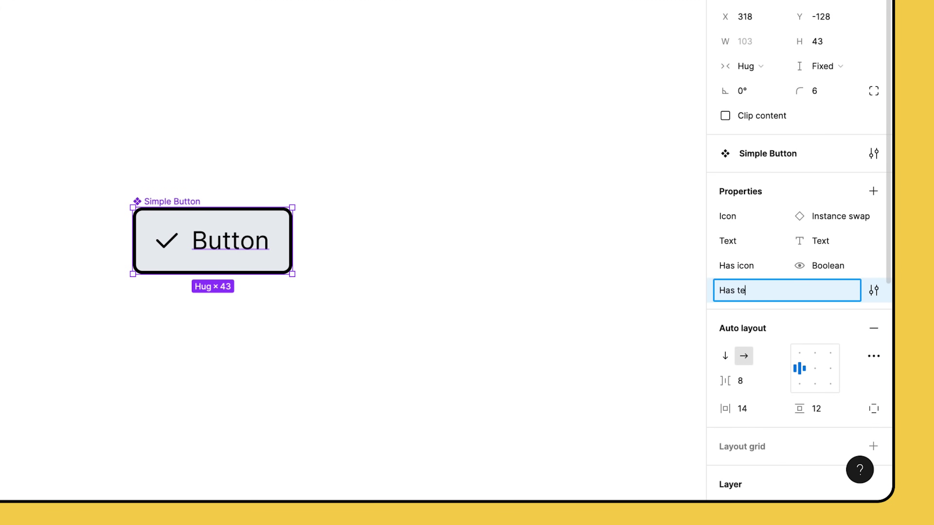
pyautogui.write('ext')
pyautogui.press('Return')
pyautogui.moveTo(715, 265)
pyautogui.mouseDown()
pyautogui.moveTo(715, 236)
pyautogui.moveTo(720, 281)
pyautogui.mouseUp()
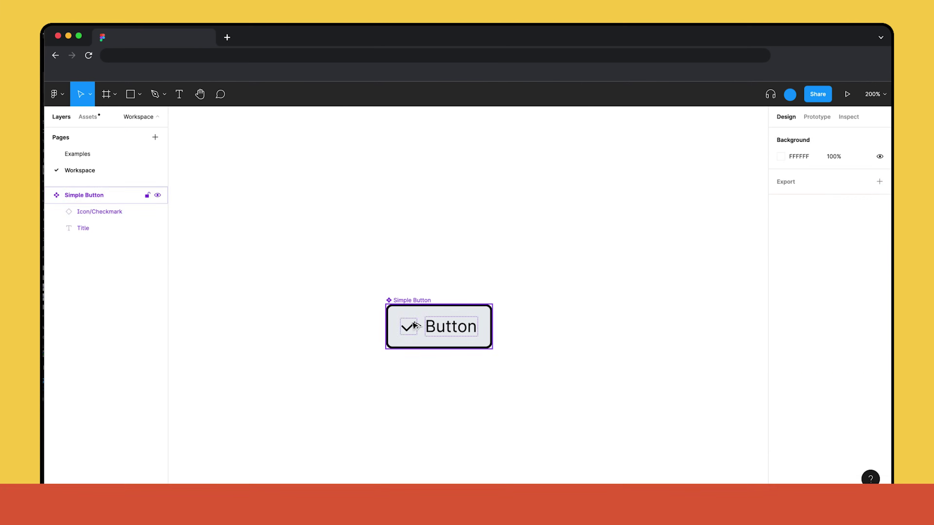
# Step: Place a Simple Button instance below the component labelled 'Sign In'
pyautogui.moveTo(423, 313); pyautogui.dragTo(334, 393)
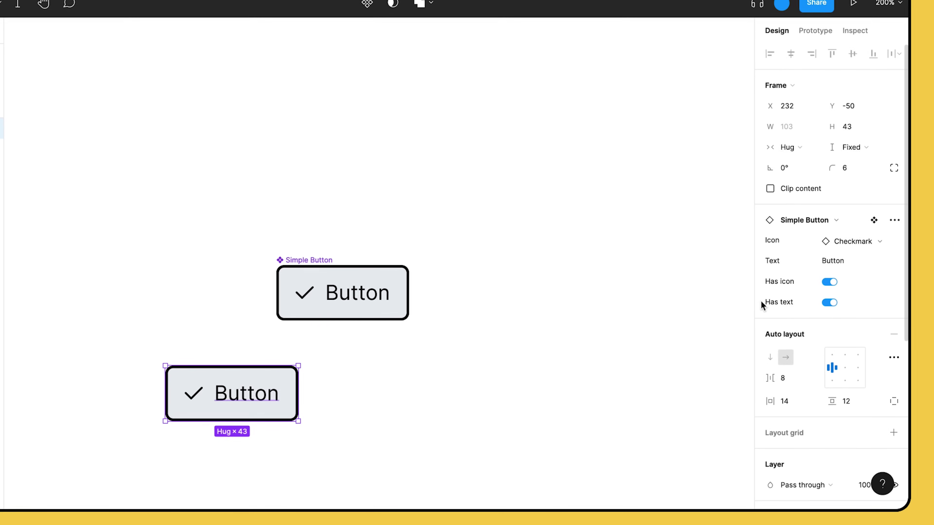
pyautogui.click(857, 260)
pyautogui.write('Sign In')
pyautogui.press('Return')
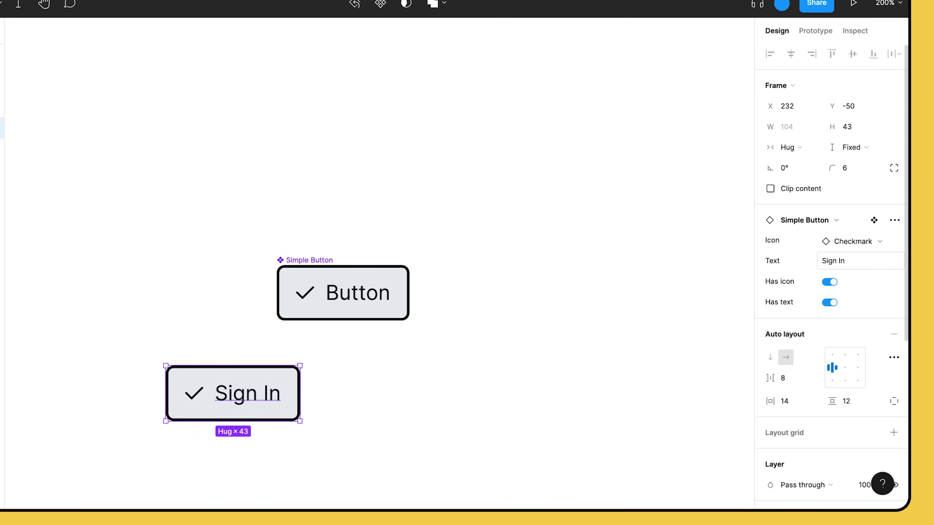
# Step: Add an icon-only button instance with text hidden and the icon swapped to Icon/Figma
pyautogui.moveTo(385, 272); pyautogui.dragTo(438, 371)
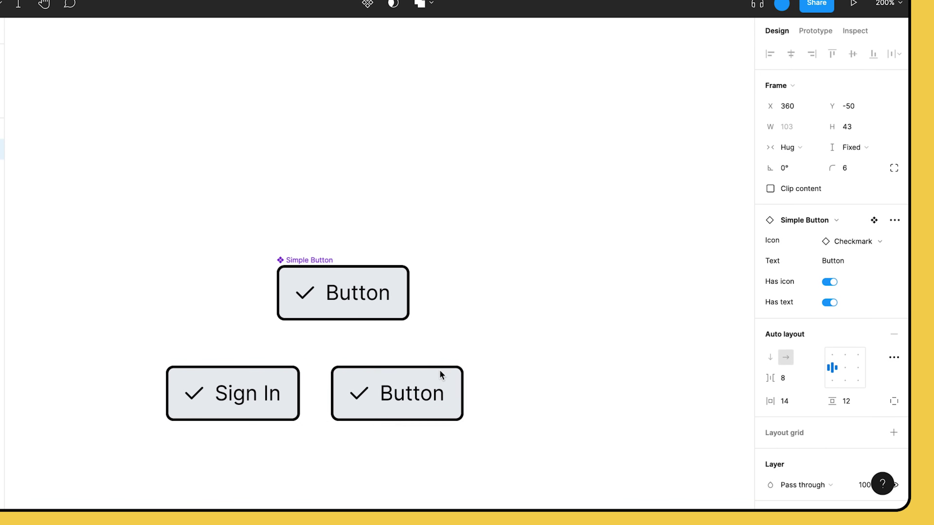
pyautogui.click(831, 302)
pyautogui.click(893, 239)
pyautogui.write('F')
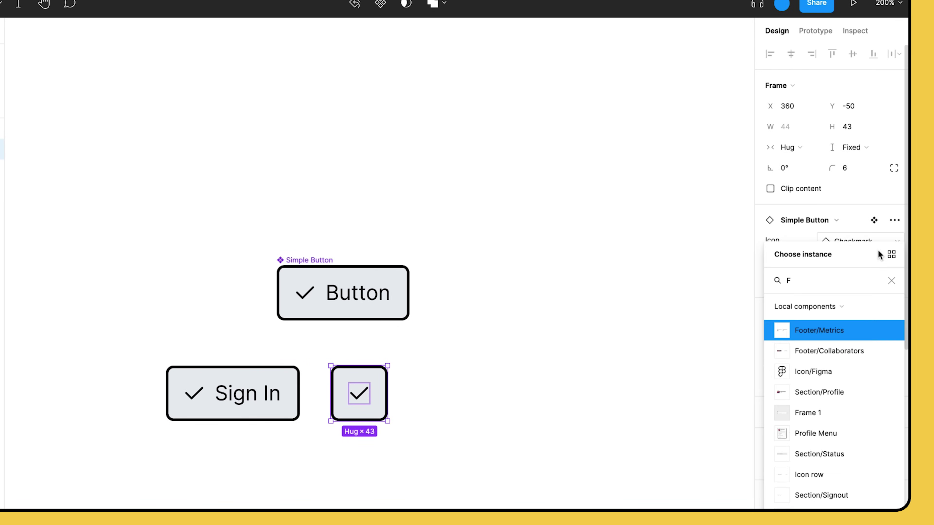
pyautogui.click(830, 378)
# Step: Add a 'Cancel' button instance without icon, then fit all four buttons in view
pyautogui.moveTo(322, 267); pyautogui.dragTo(480, 367)
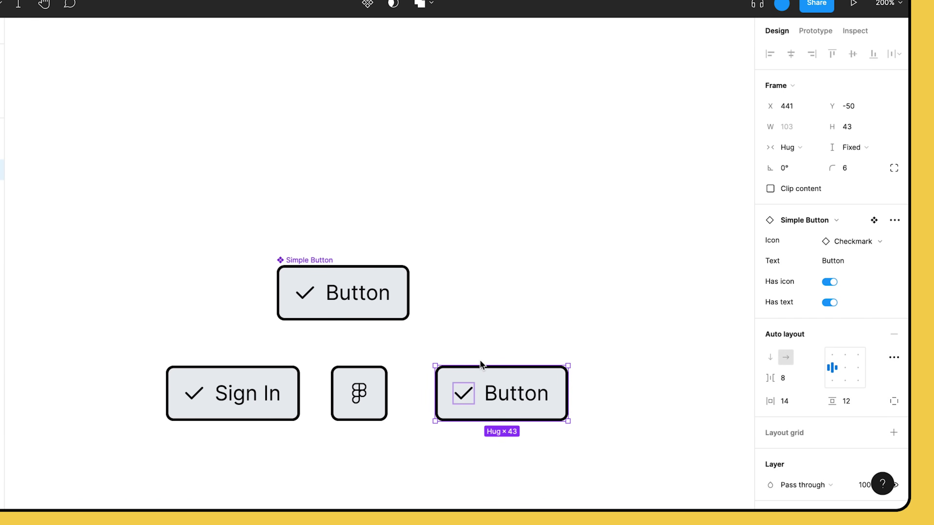
pyautogui.click(831, 282)
pyautogui.click(859, 239)
pyautogui.write('Cancel')
pyautogui.press('Return')
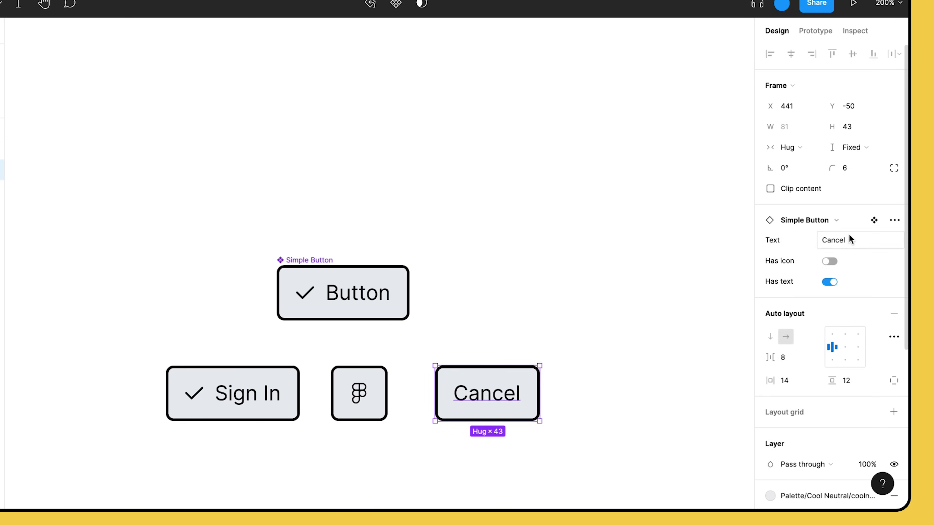
pyautogui.moveTo(135, 178); pyautogui.dragTo(620, 499)
pyautogui.hotkey('shift', '2')
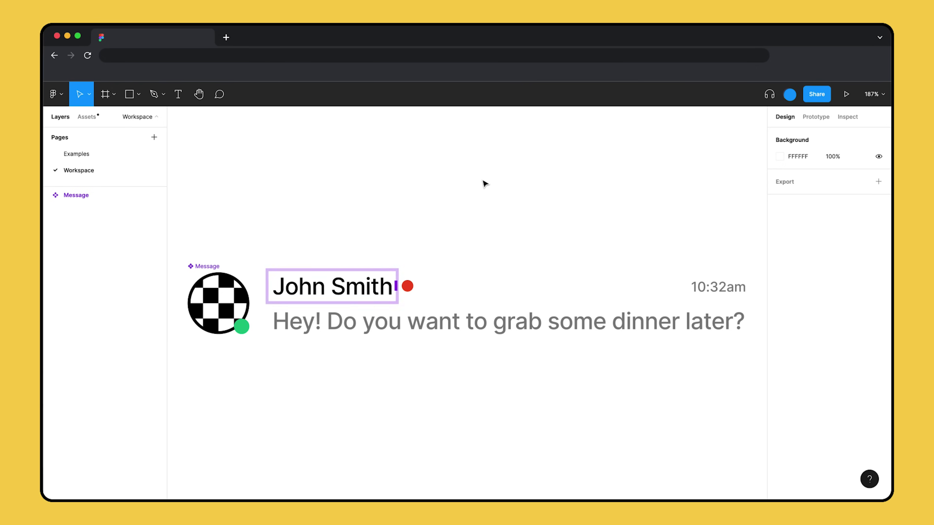
# Step: Add a second Message variant, rename the property to State, and set its value to Typing
pyautogui.click(475, 317)
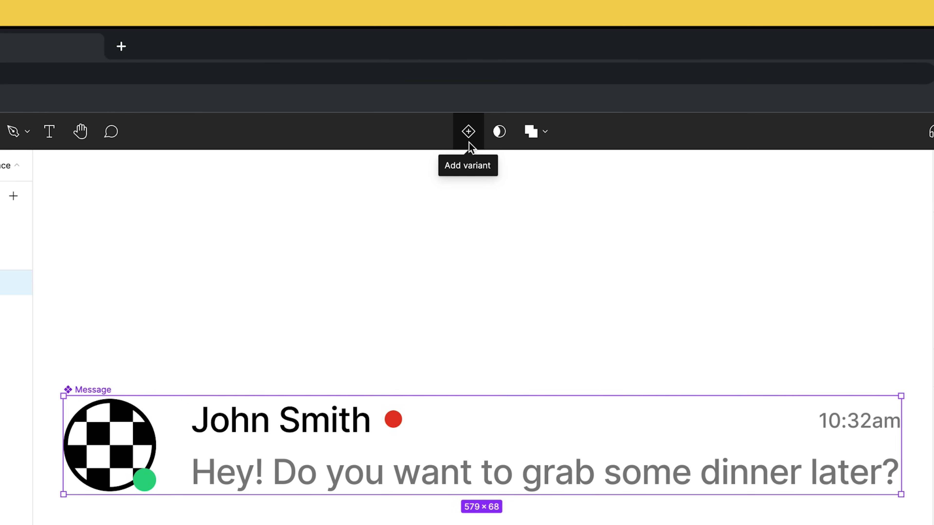
pyautogui.click(470, 144)
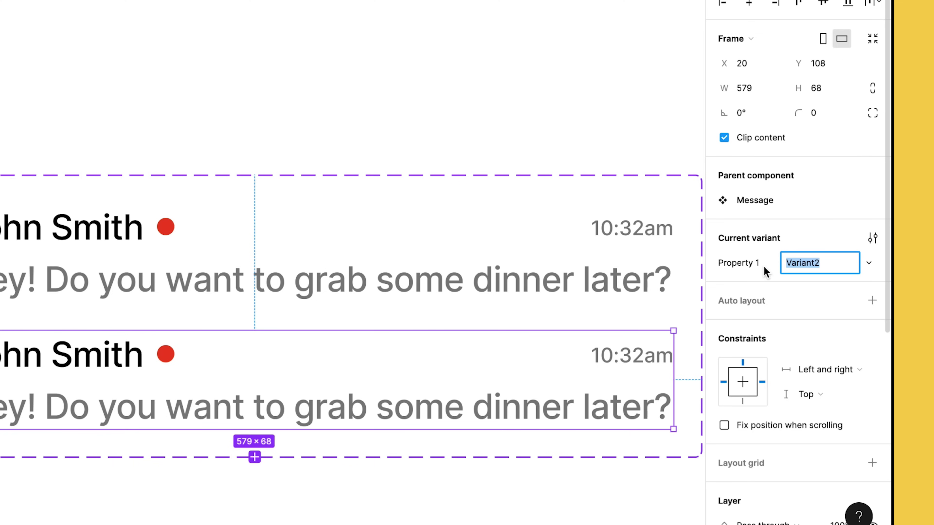
pyautogui.doubleClick(760, 263)
pyautogui.write('State')
pyautogui.press('Return')
pyautogui.click(798, 263)
pyautogui.write('Typing')
pyautogui.press('Return')
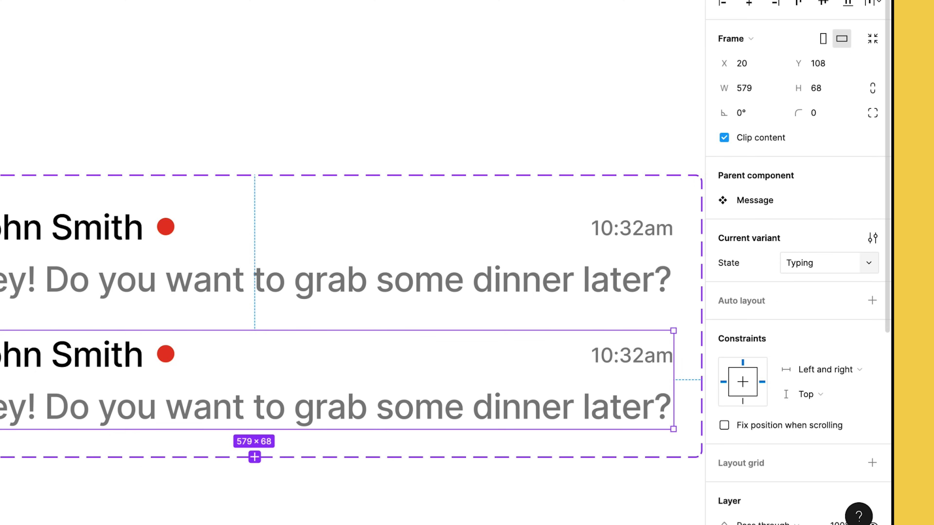
# Step: Set the original variant's State value to Message
pyautogui.click(671, 242)
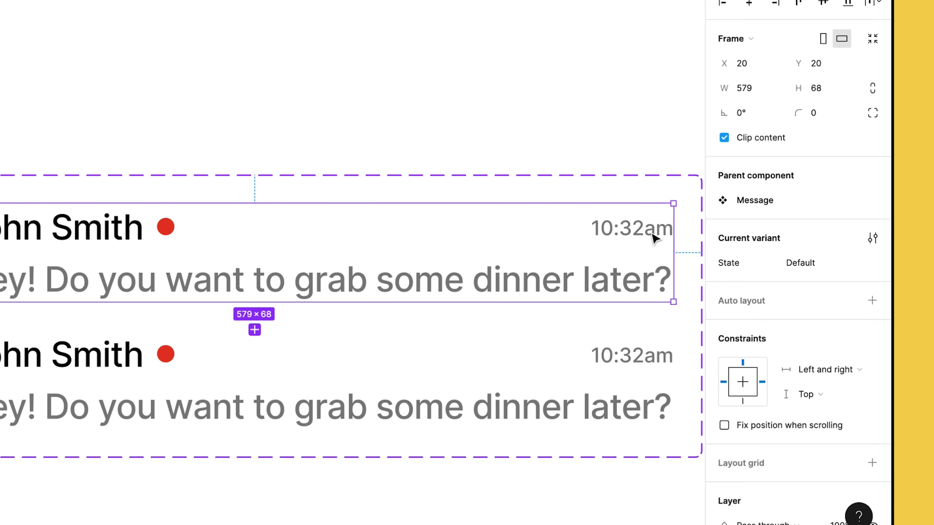
pyautogui.click(827, 268)
pyautogui.write('Message')
pyautogui.press('Return')
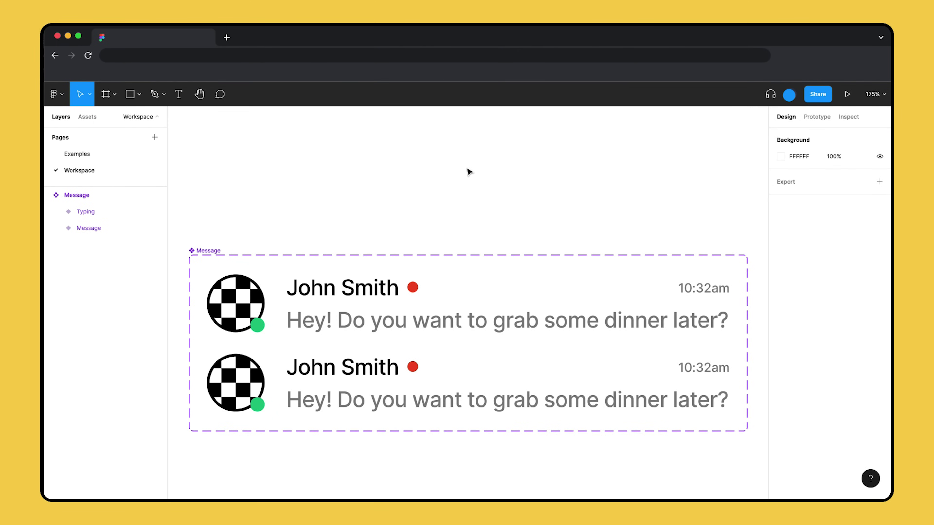
# Step: Try changing the message text to 'Typing...', then undo the edit
pyautogui.doubleClick(494, 401)
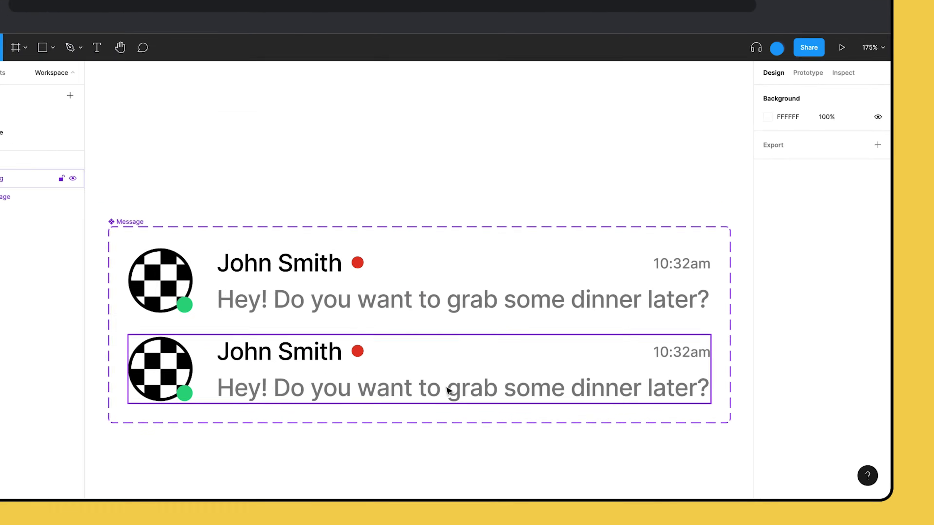
pyautogui.doubleClick(392, 374)
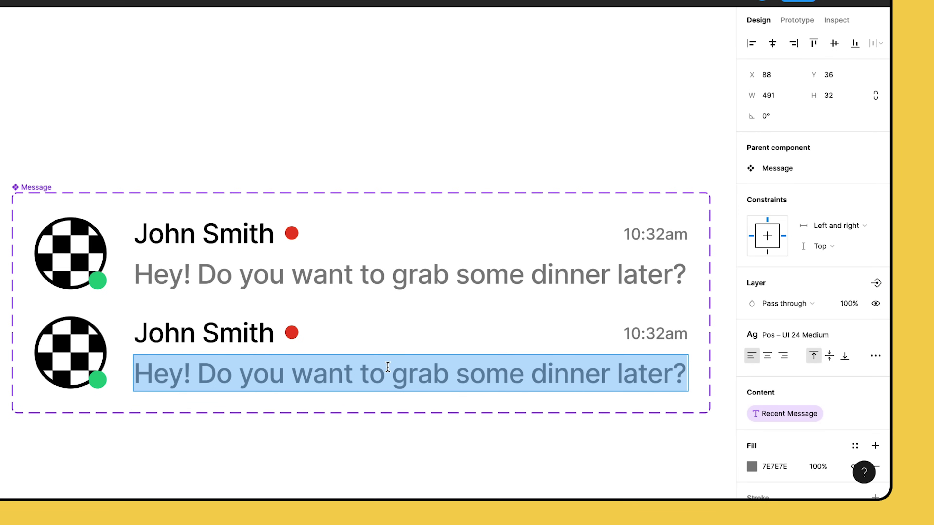
pyautogui.write('Typing...')
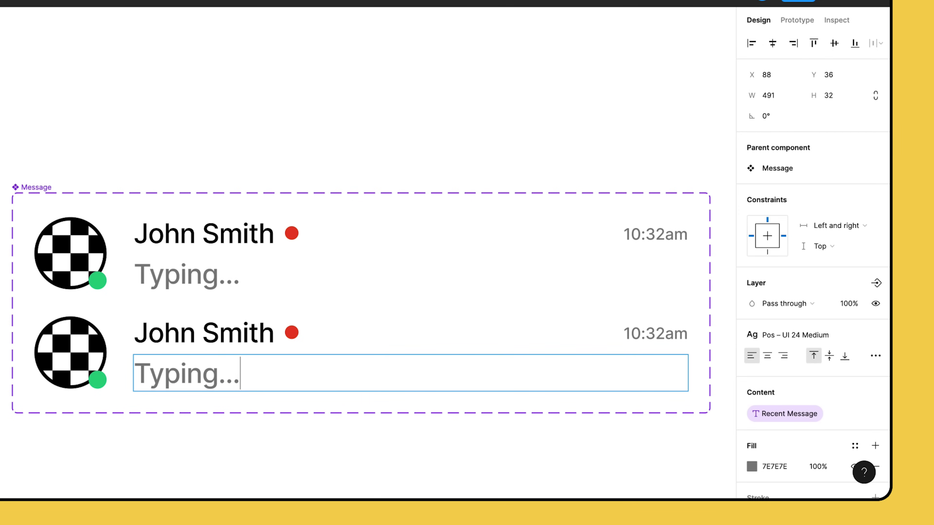
pyautogui.click(362, 90)
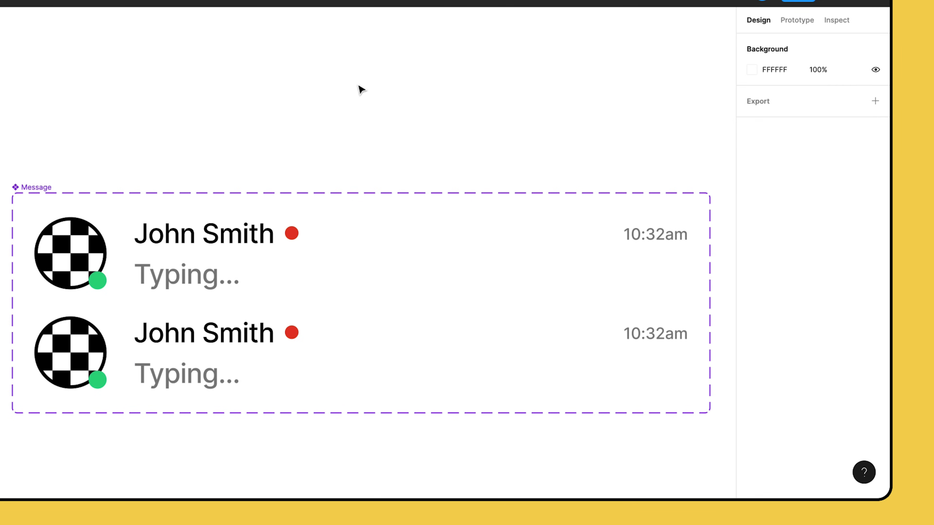
pyautogui.hotkey('ctrl', 'z')
pyautogui.click(360, 89)
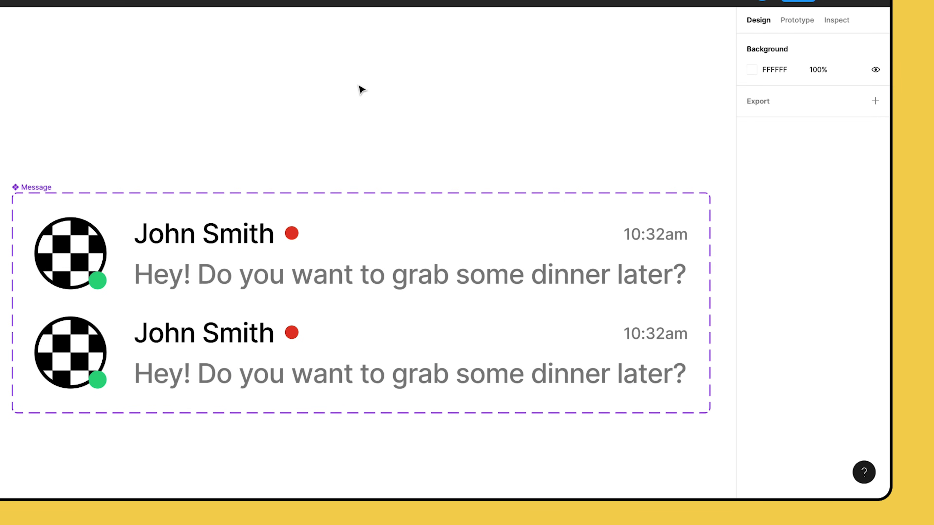
# Step: Detach the lower message text from Recent Message and change it to 'Typing...'
pyautogui.doubleClick(428, 373)
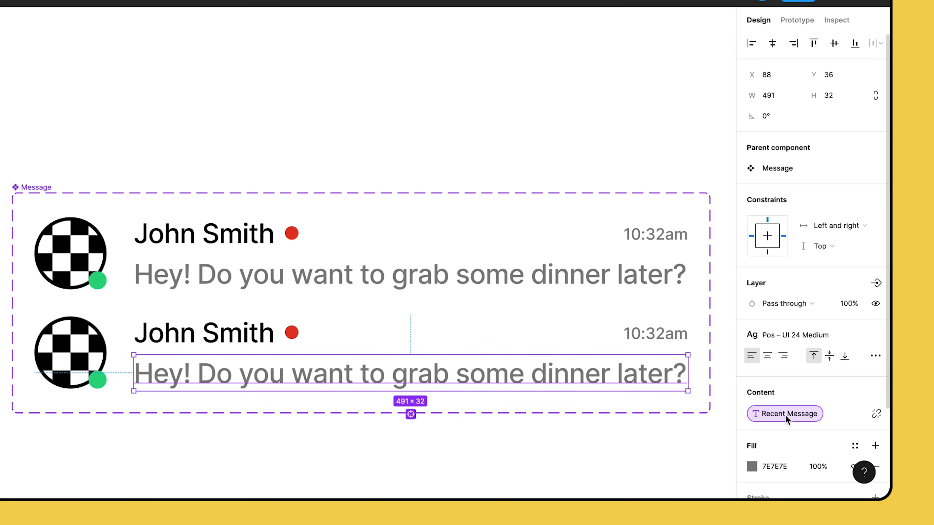
pyautogui.click(876, 423)
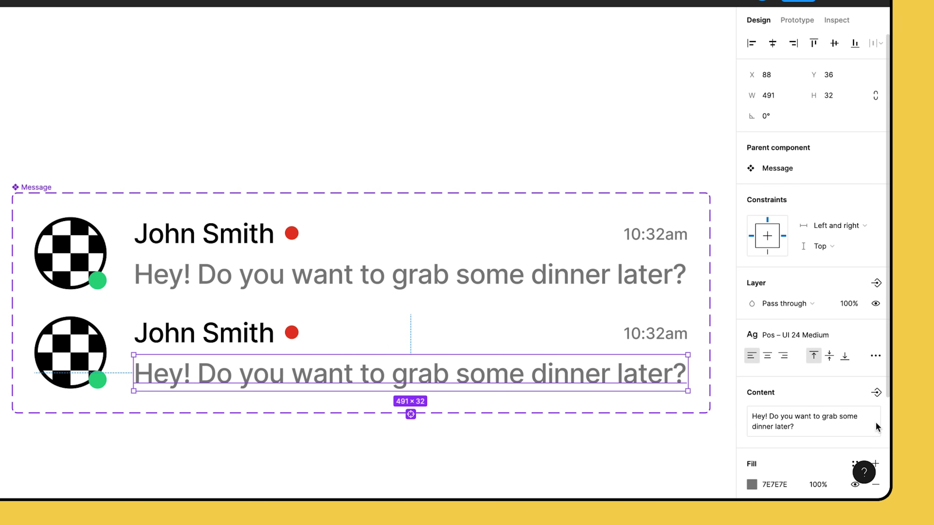
pyautogui.doubleClick(683, 371)
pyautogui.write('Typing...')
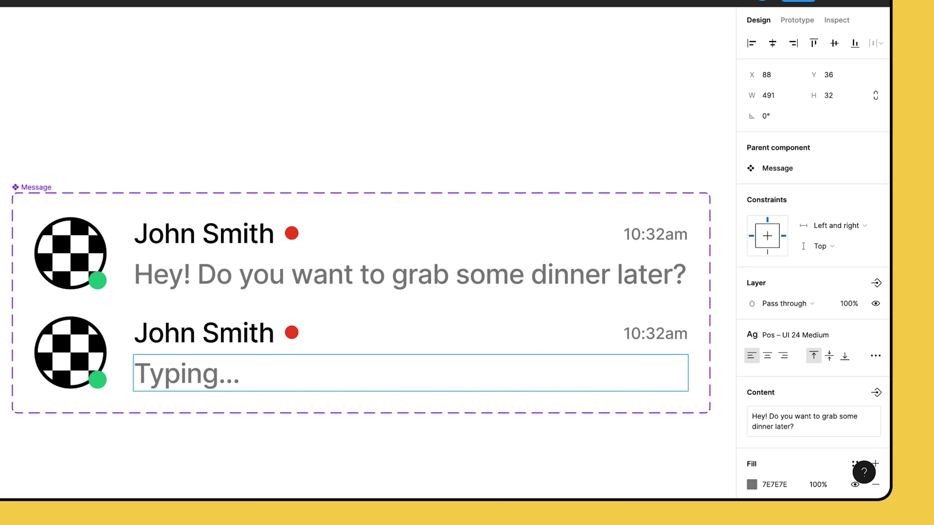
# Step: Colour the 'Typing...' text blue with fill 2A9AEC
pyautogui.press('super+a')
pyautogui.click(787, 484)
pyautogui.write('2A9AEC')
pyautogui.press('Return')
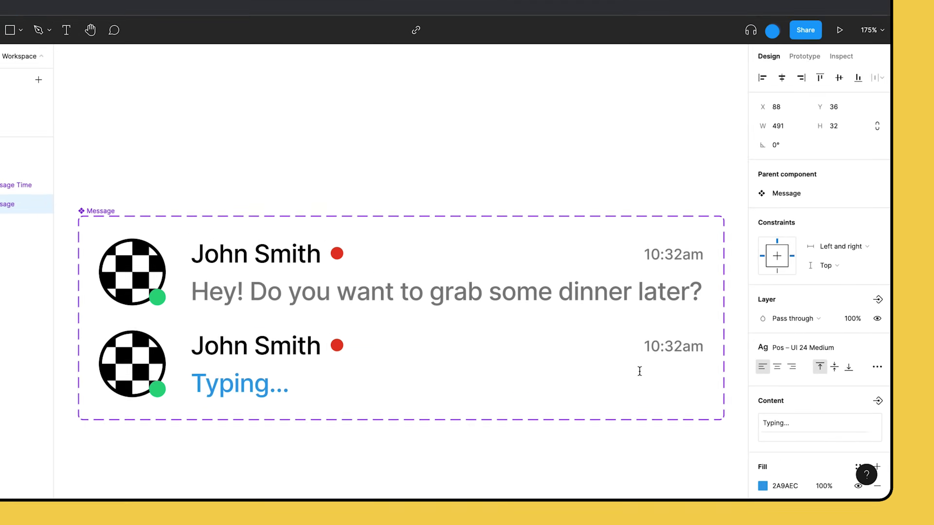
pyautogui.press('Escape')
pyautogui.click(406, 122)
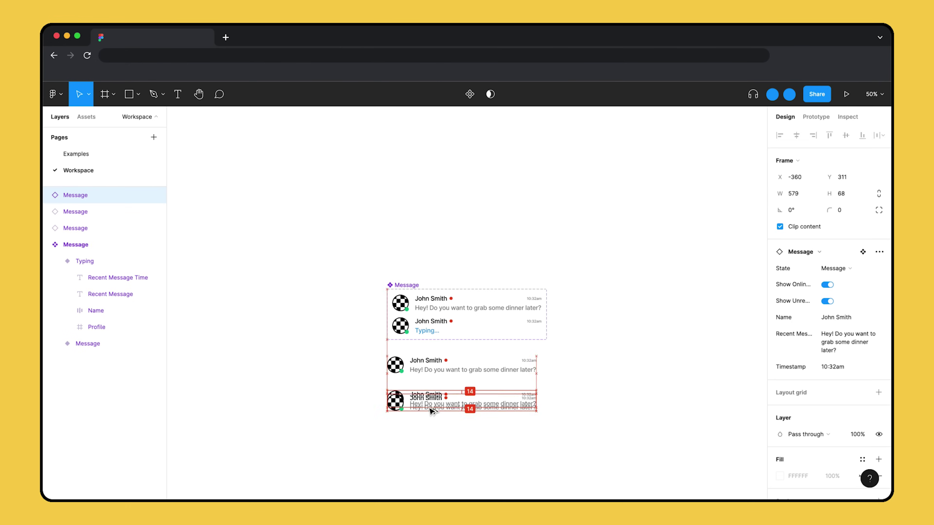
# Step: Give the third message instance the text '#Config2022 is global this year! Check i…'
pyautogui.hotkey('ctrl', 'v')
pyautogui.hotkey('shift', 'a')
pyautogui.click(433, 366)
pyautogui.moveTo(822, 351); pyautogui.dragTo(848, 359)
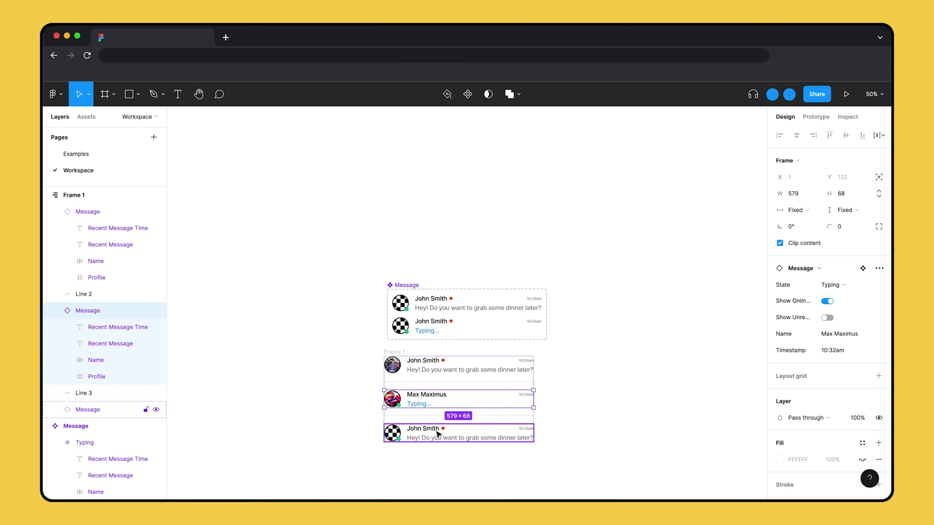
pyautogui.click(461, 428)
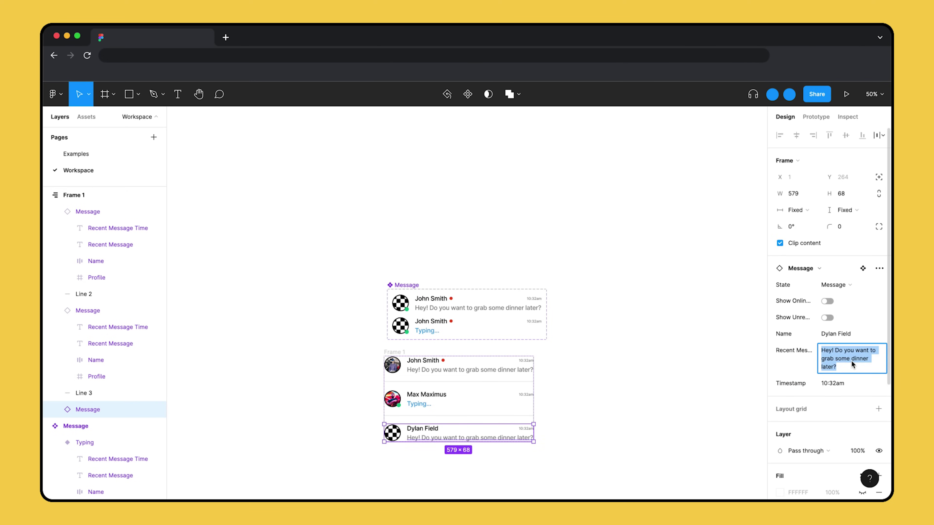
pyautogui.write('#Config2022 is global this year! Check i')
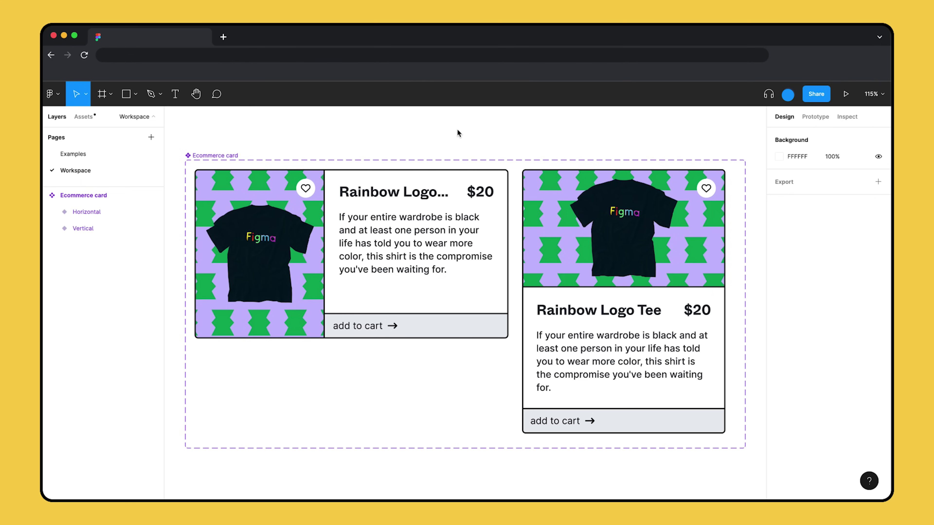
# Step: Set the second card's Title to 'Logo Hat' and its Price to $15
pyautogui.click(236, 156)
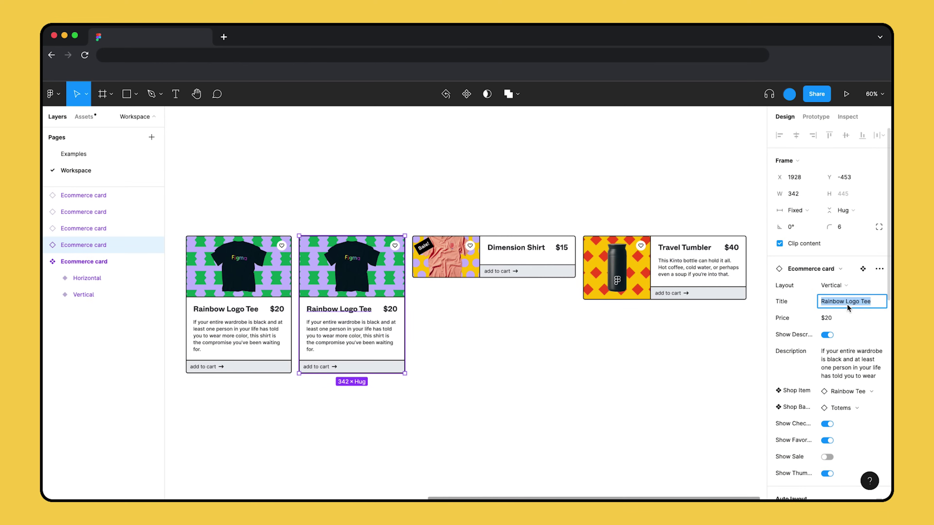
pyautogui.write('Logo Hat')
pyautogui.click(846, 319)
pyautogui.write('$15')
pyautogui.press('Return')
# Step: Hide its description, swap Shop Item to Logo Hat, then select the Shirt and Tumbler cards
pyautogui.click(827, 333)
pyautogui.click(846, 346)
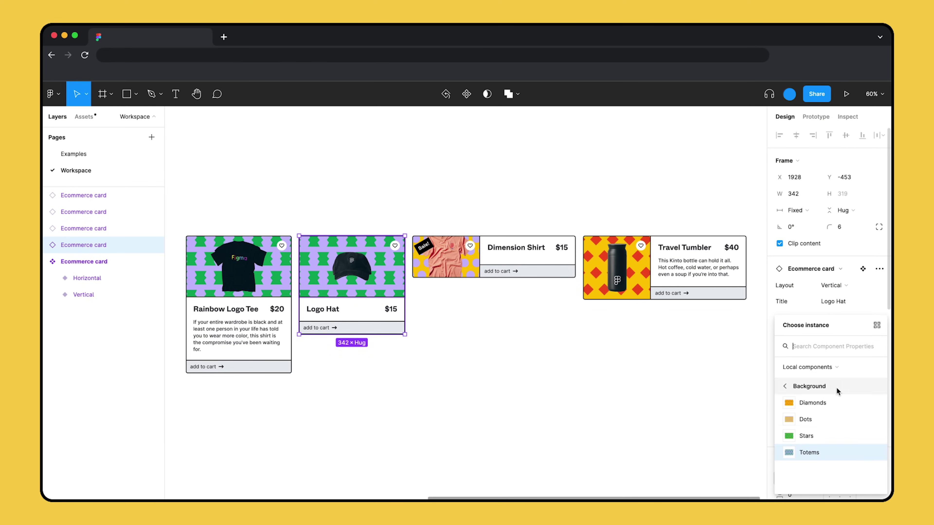
pyautogui.click(824, 402)
pyautogui.click(437, 279)
pyautogui.keyDown('shift'); pyautogui.click(678, 265); pyautogui.keyUp('shift')
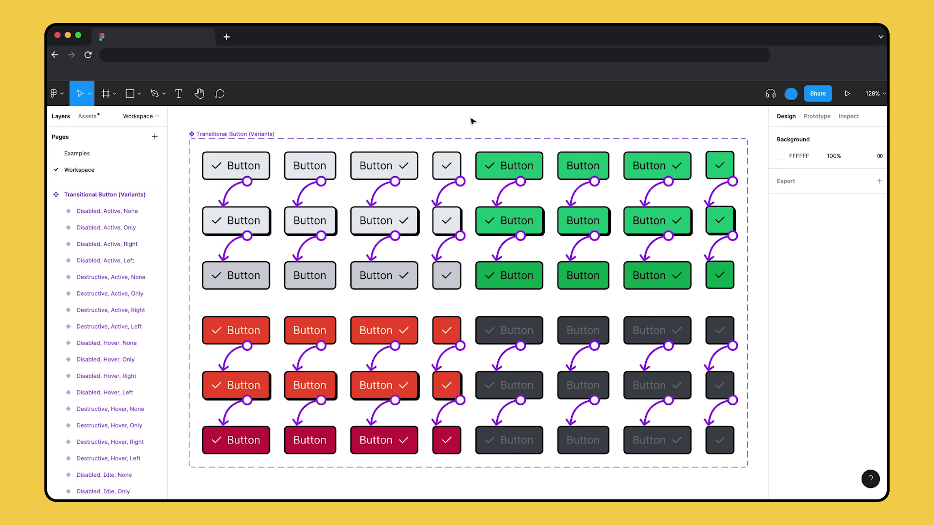
# Step: Duplicate the Transitional Button variant set with Cmd+D and zoom out to see both copies
pyautogui.click(253, 134)
pyautogui.press('super+d')
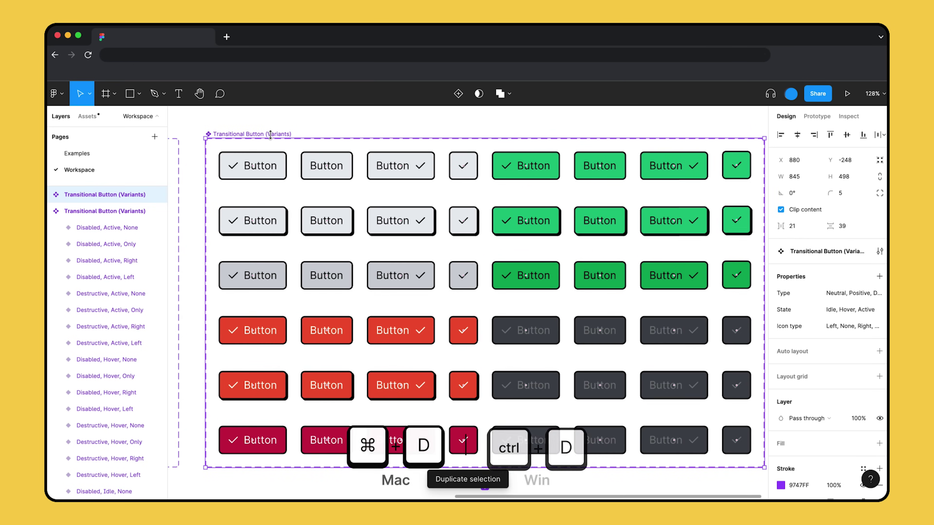
pyautogui.hotkey('shift', '2')
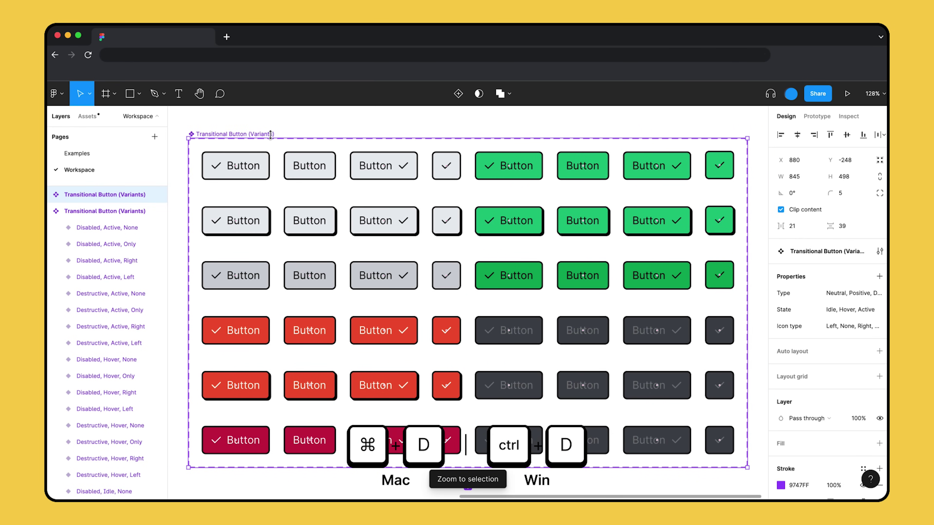
pyautogui.click(470, 121)
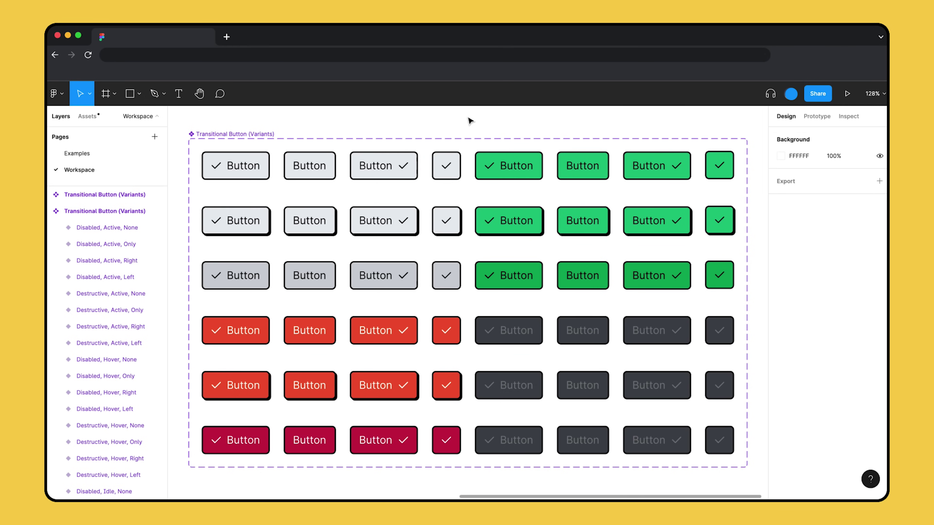
pyautogui.press('-')
pyautogui.moveTo(468, 240); pyautogui.dragTo(396, 364)
pyautogui.moveTo(579, 245); pyautogui.dragTo(506, 363)
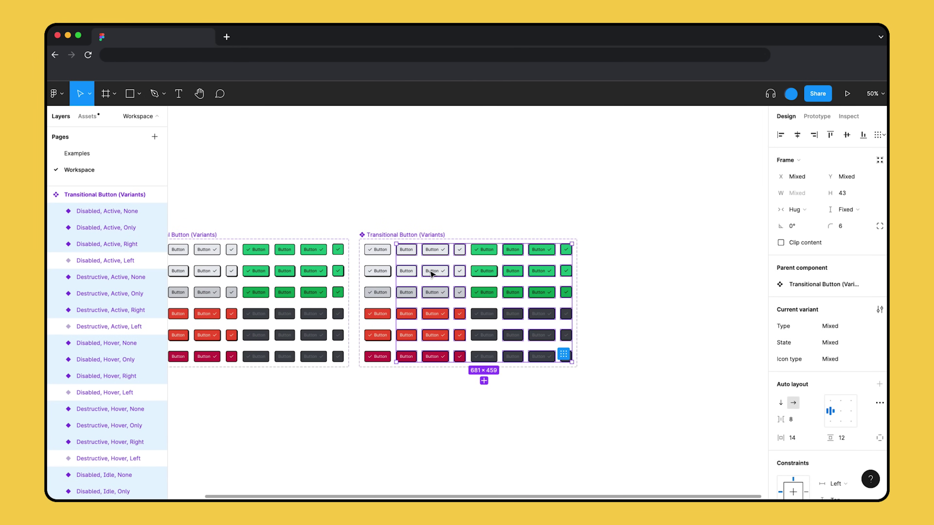
pyautogui.moveTo(432, 271); pyautogui.dragTo(622, 279)
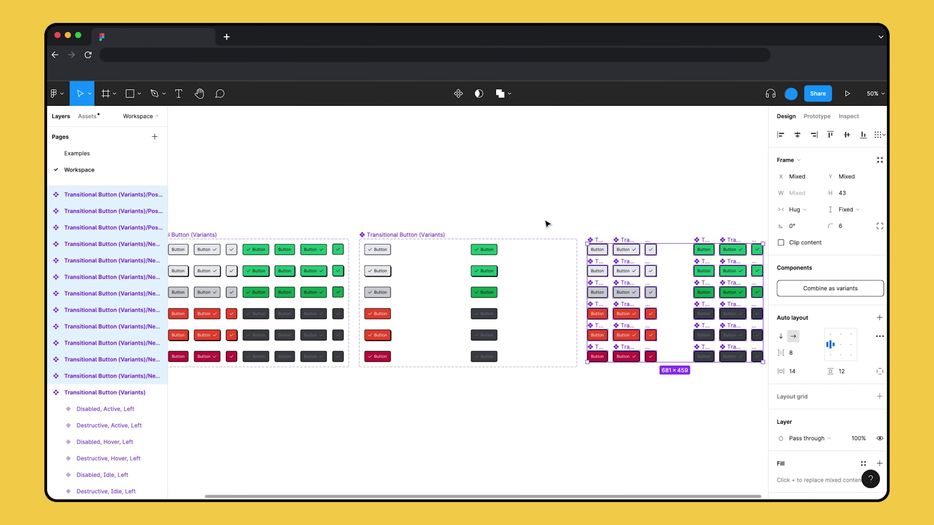
pyautogui.click(504, 169)
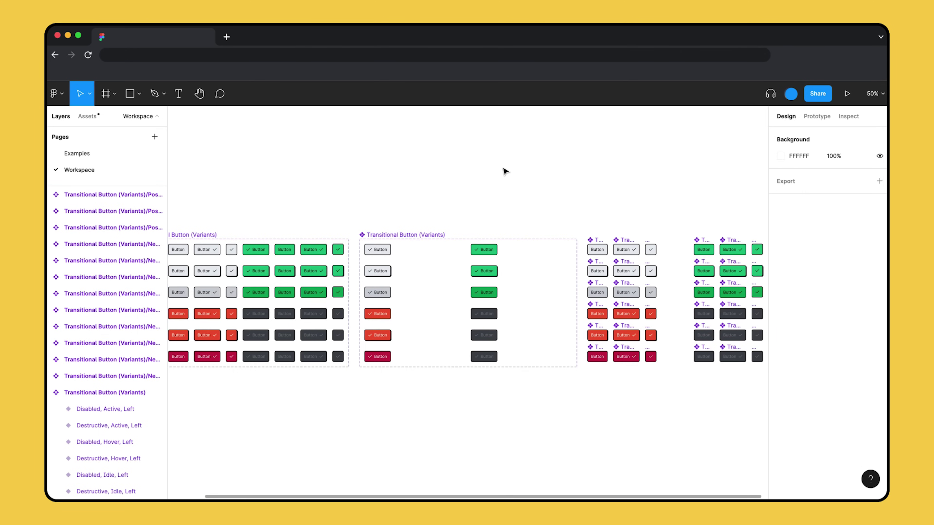
pyautogui.moveTo(585, 231); pyautogui.dragTo(548, 357)
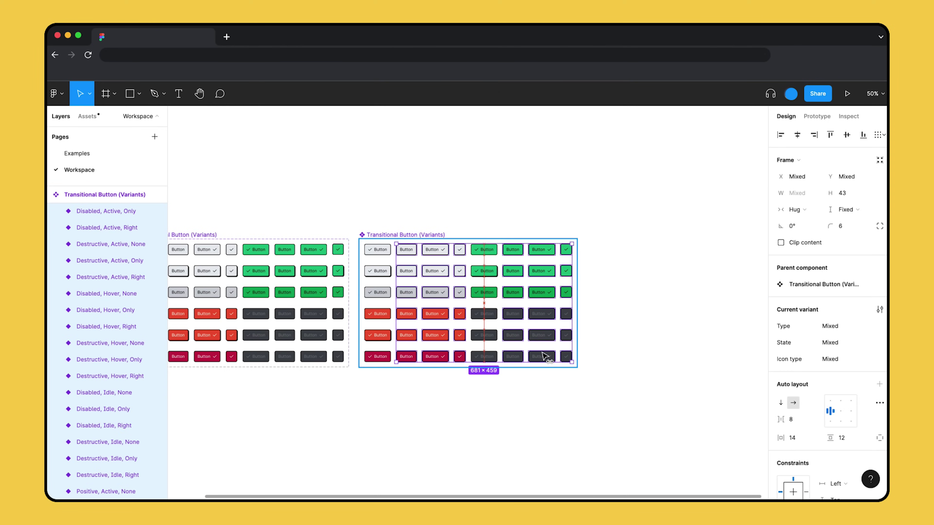
pyautogui.click(496, 169)
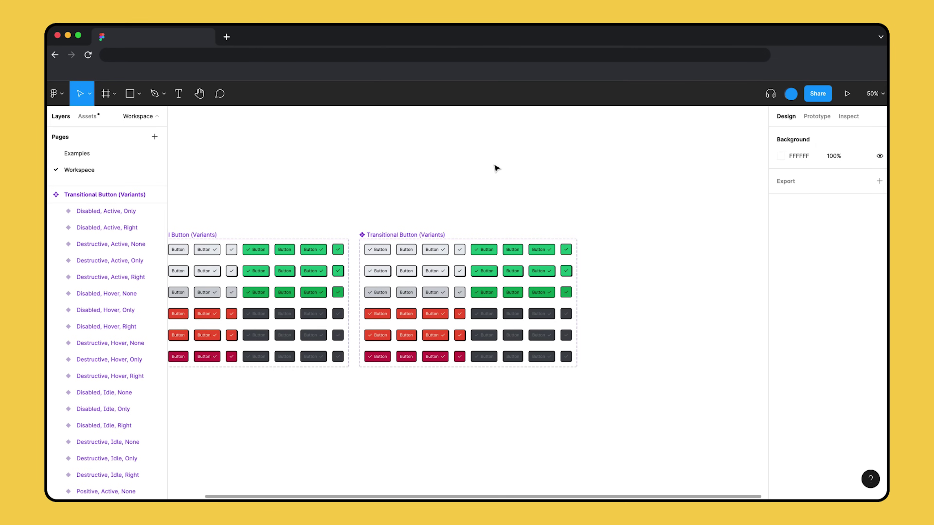
# Step: Undo the drop and arrange the green, red and disabled left-icon buttons into columns two to four
pyautogui.hotkey('ctrl', 'z')
pyautogui.hotkey('shift', '2')
pyautogui.moveTo(541, 221); pyautogui.dragTo(375, 230)
pyautogui.moveTo(257, 383); pyautogui.dragTo(425, 222)
pyautogui.moveTo(509, 386); pyautogui.dragTo(488, 221)
# Step: Shrink the variant set's frame to fit tightly around the 12 buttons
pyautogui.click(626, 404)
pyautogui.moveTo(747, 302); pyautogui.dragTo(536, 302)
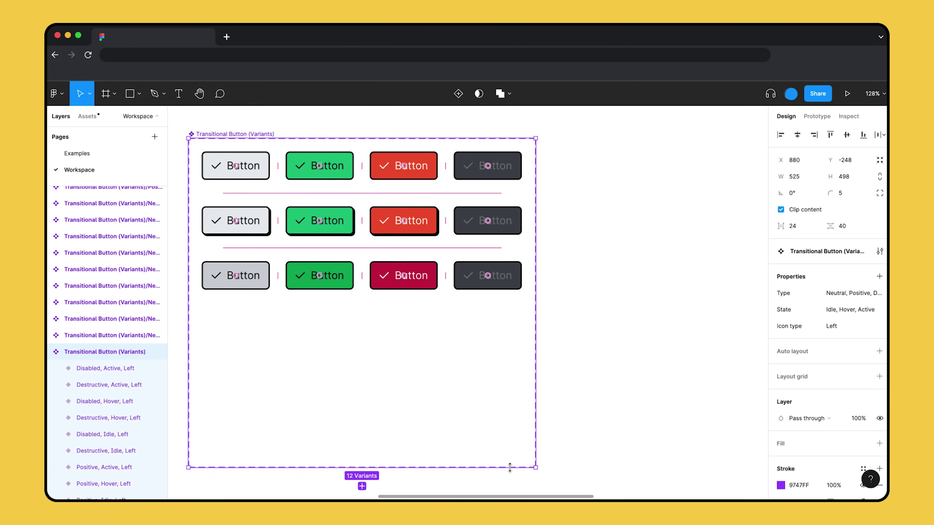
pyautogui.moveTo(516, 468); pyautogui.dragTo(517, 303)
pyautogui.hotkey('shift', '2')
pyautogui.click(466, 133)
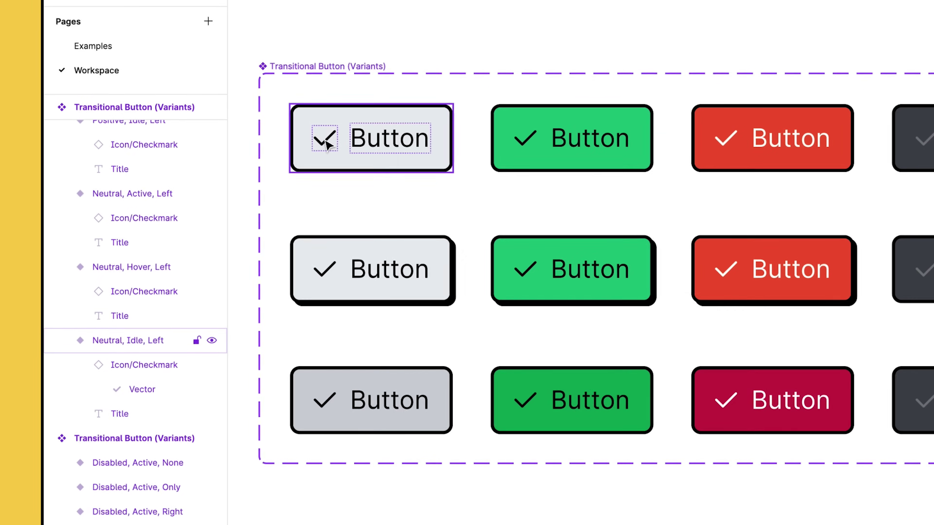
# Step: Select the top-left button's Icon/Checkmark, then all 12 matching checkmark layers
pyautogui.click(233, 218)
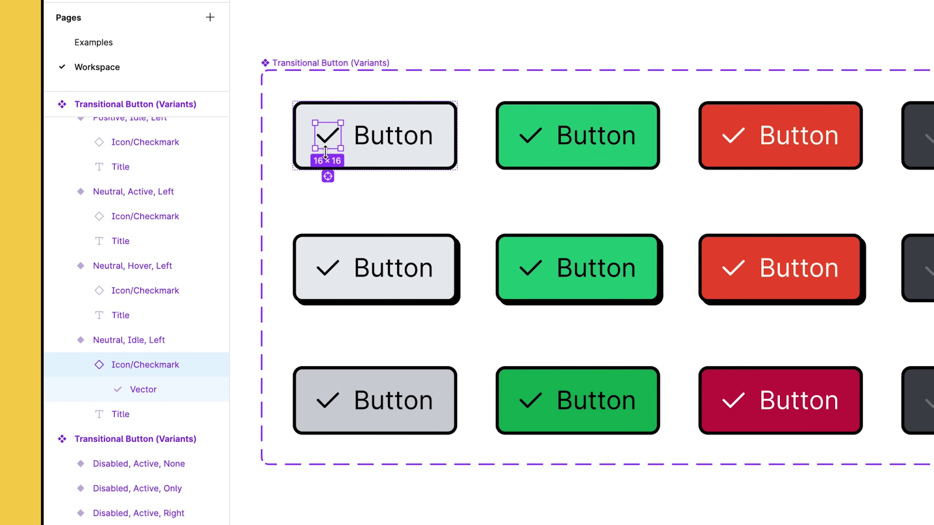
pyautogui.click(331, 179)
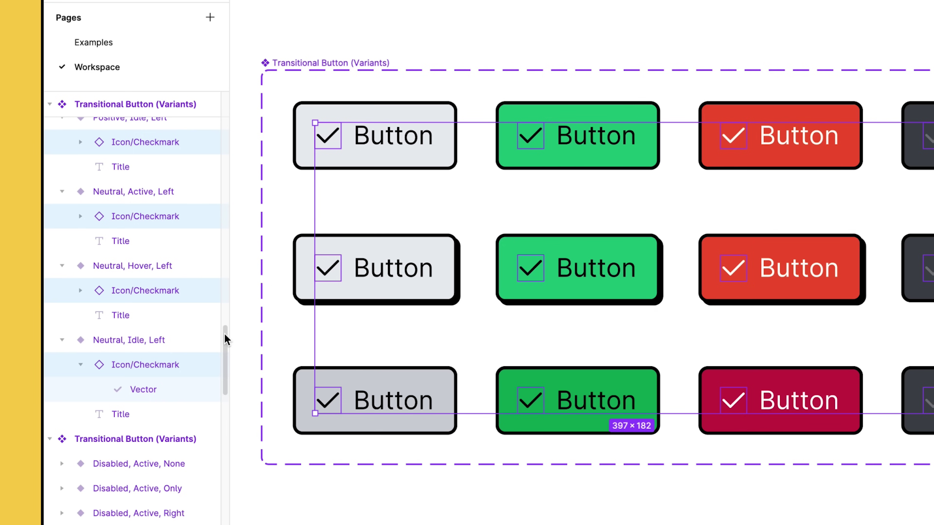
pyautogui.scroll(5, 225, 340)
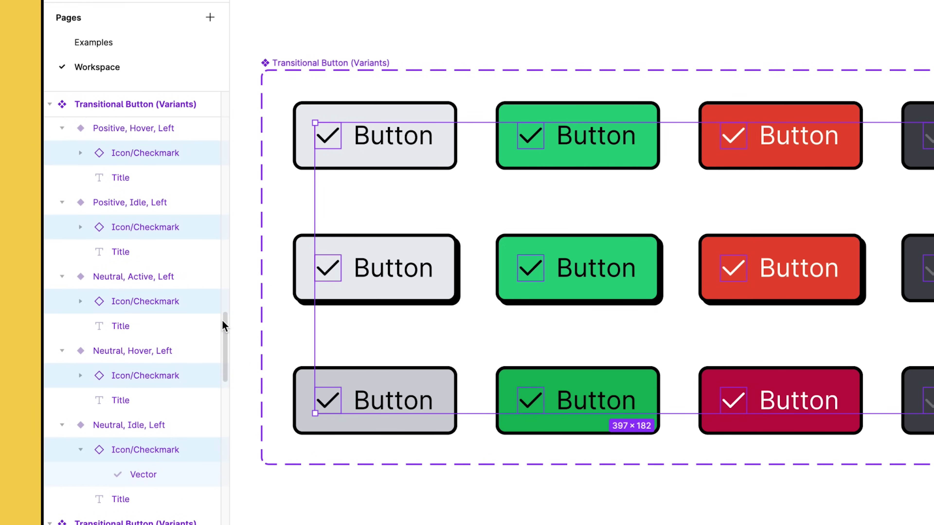
pyautogui.moveTo(219, 302); pyautogui.dragTo(240, 236)
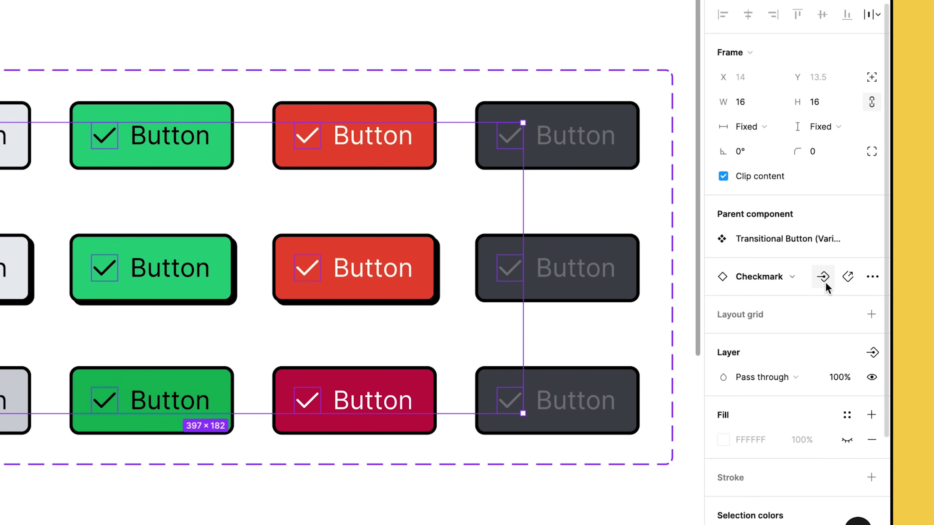
# Step: Create an instance-swap property named 'Icon left' on the selected checkmark icons
pyautogui.click(822, 276)
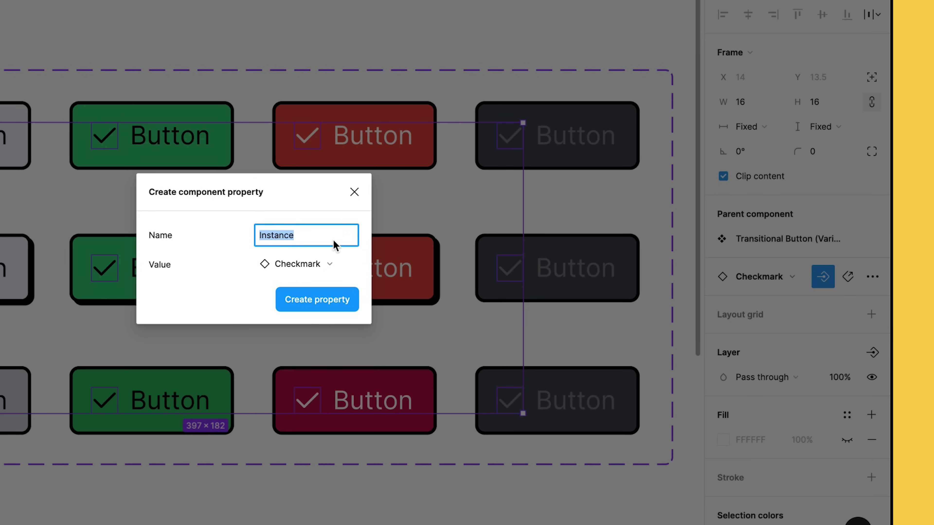
pyautogui.write('Icon left')
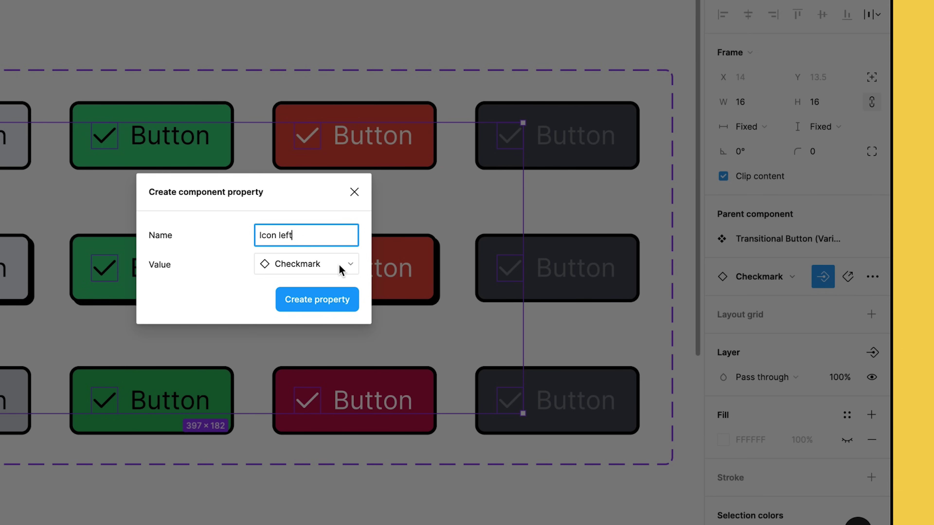
pyautogui.click(356, 302)
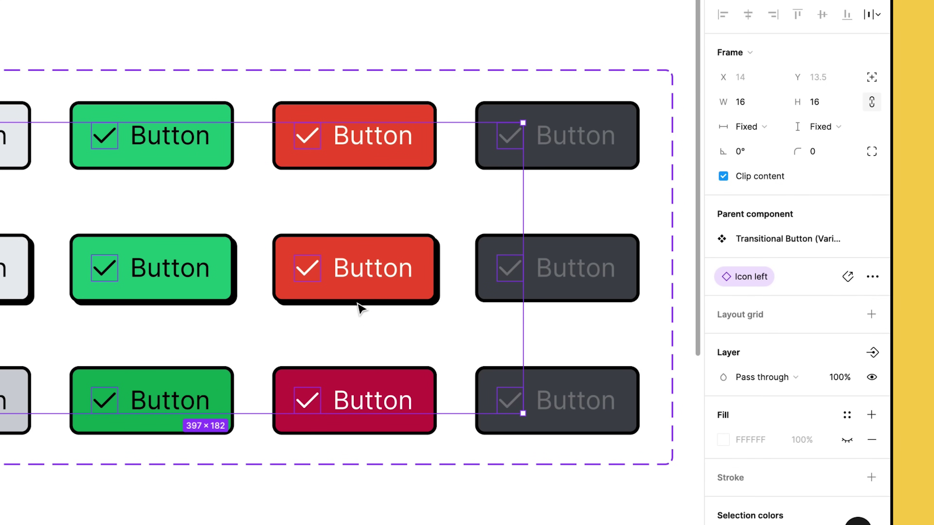